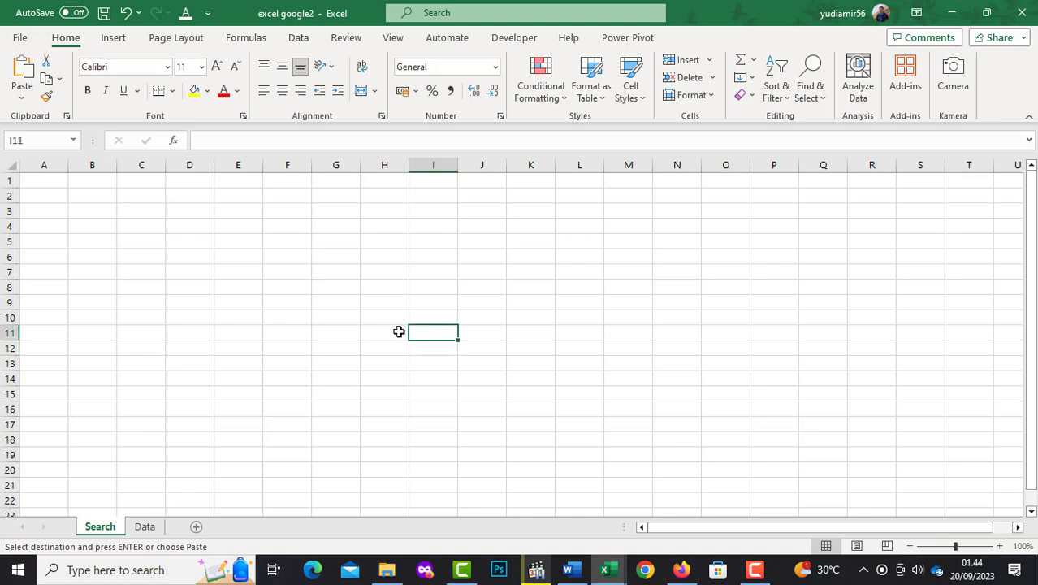
Paste the copied headers NAMA, KOTA, GENDER and UMUR into H11:K11 of the Search sheet and slightly widen columns I to K
left_click(393, 332)
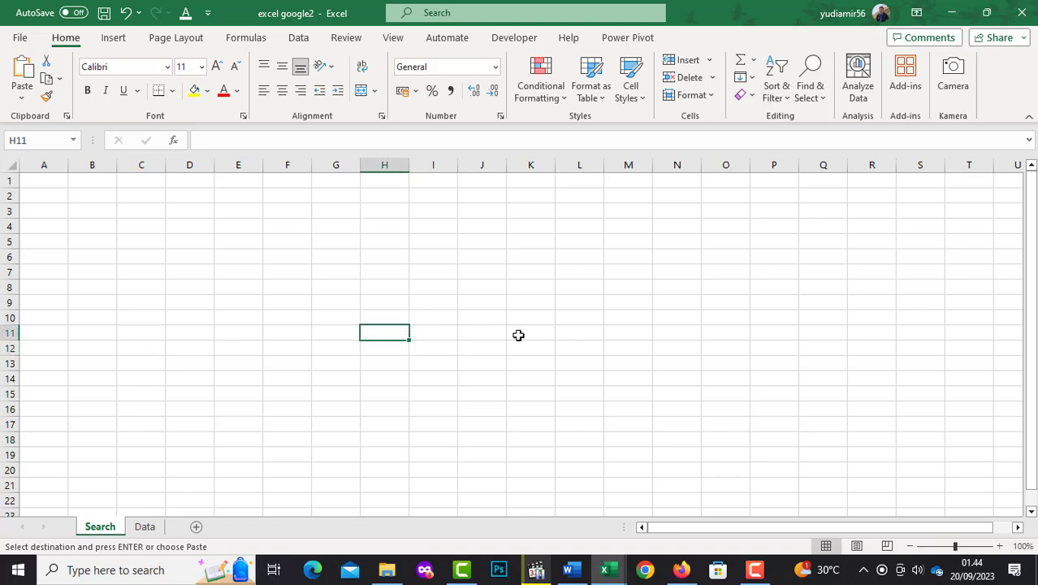
right_click(389, 333)
left_click(429, 180)
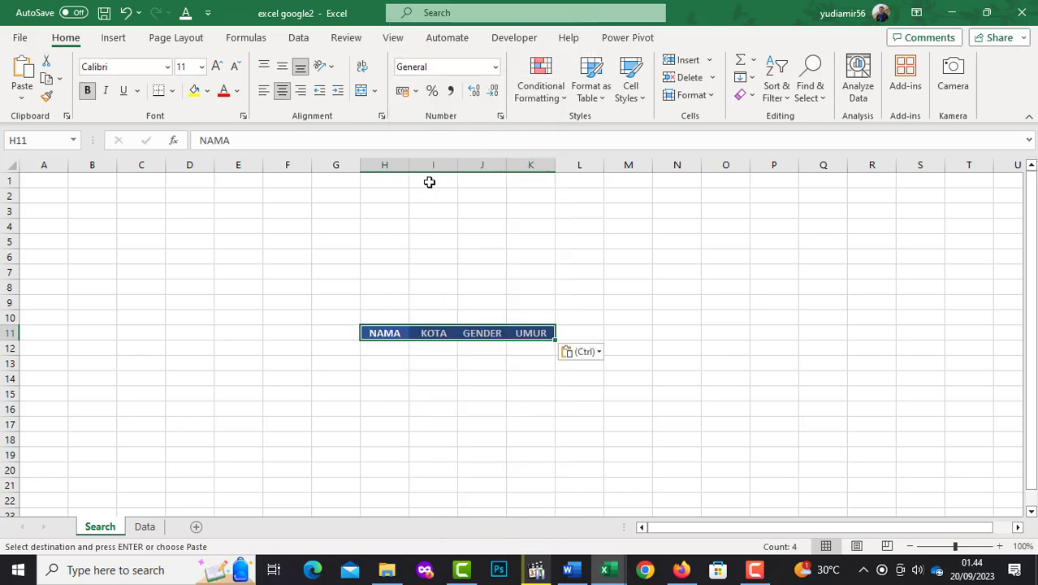
left_click(501, 305)
left_click_drag(457, 164, 579, 165)
Name cell I9 on the Search sheet "cari"
left_click(461, 302)
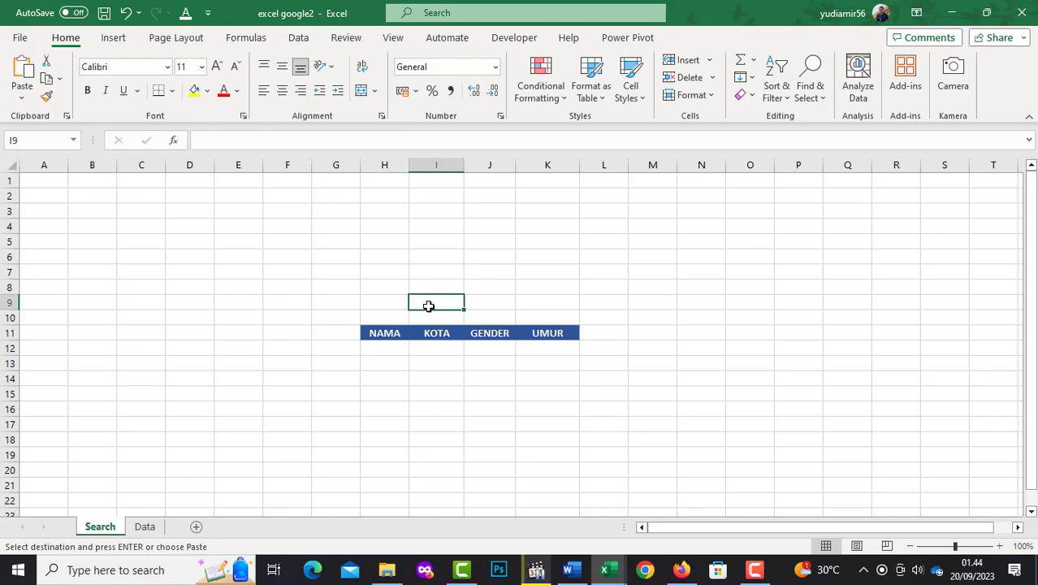
left_click(41, 139)
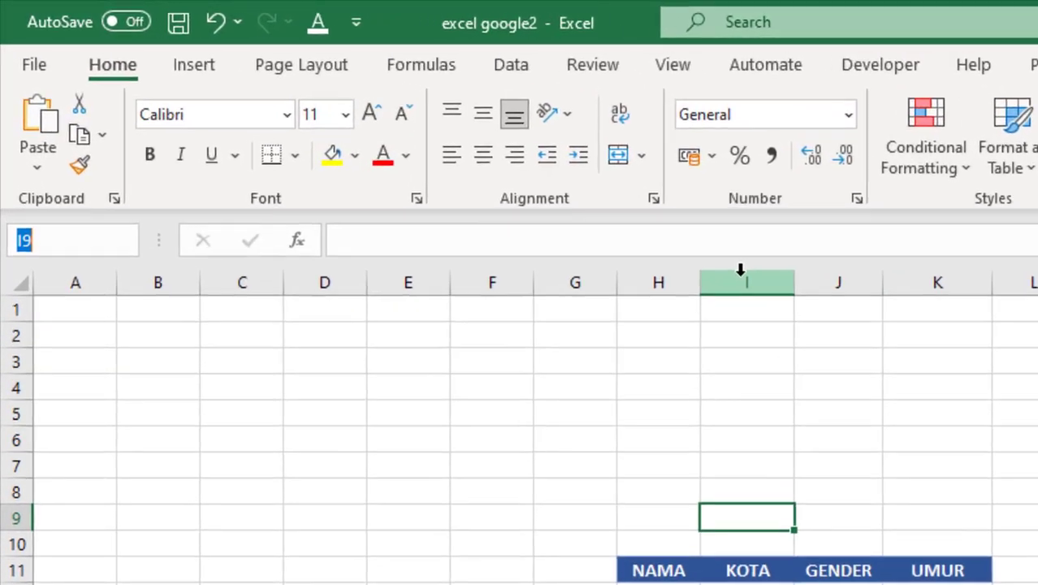
type("cari")
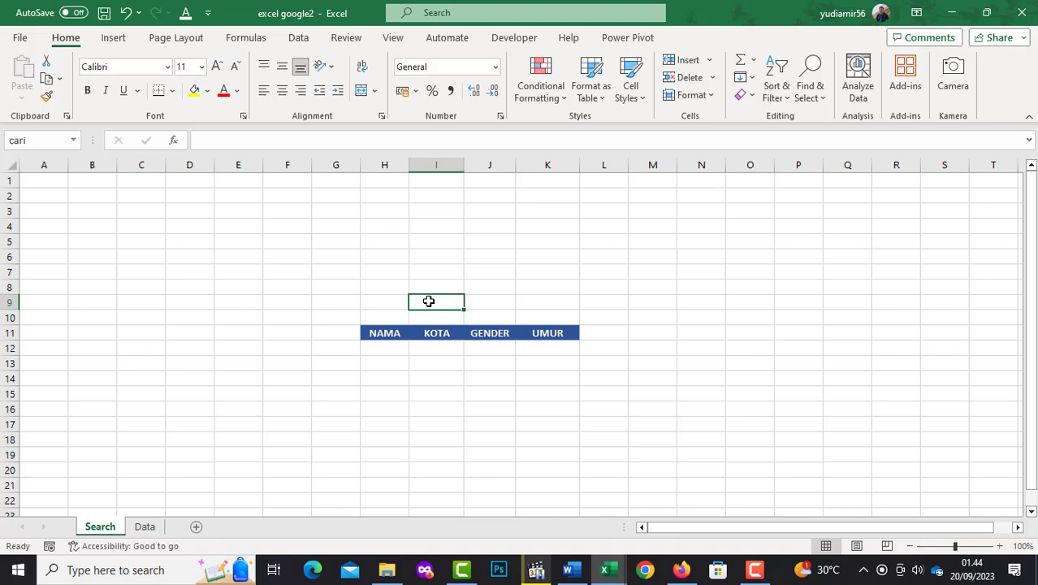
Widen columns H to K under the pasted headers
left_click(392, 346)
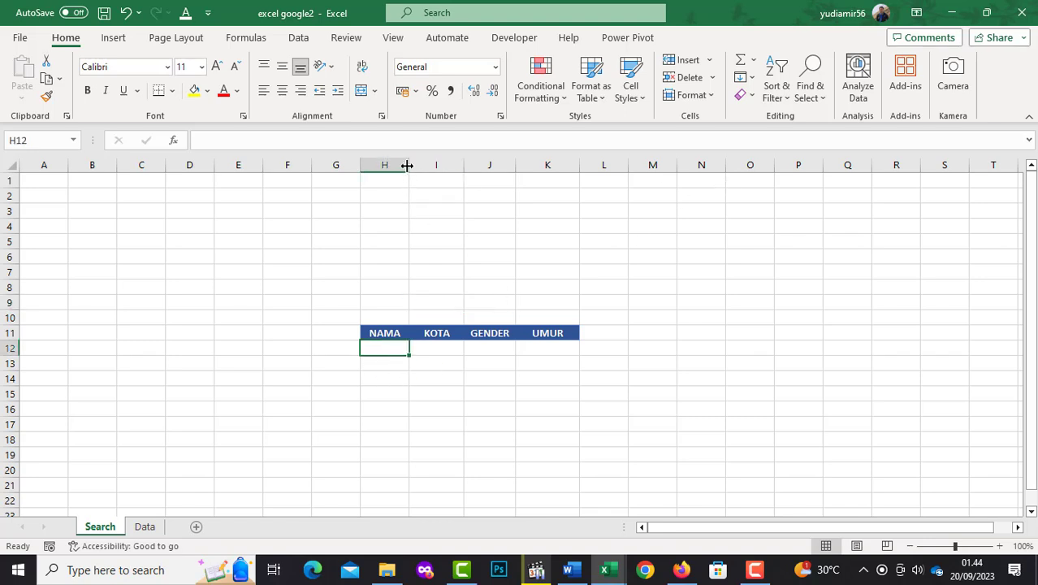
left_click_drag(407, 165, 547, 165)
left_click_drag(612, 165, 619, 165)
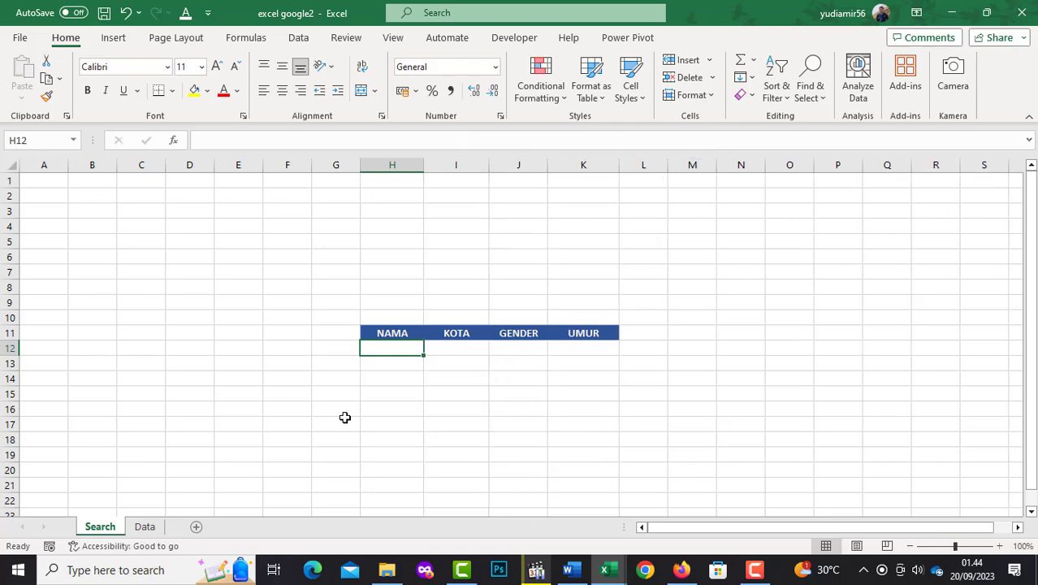
Check the table on the Data sheet and start a FILTER formula in H12 of the Search sheet with "data" as the array
left_click(144, 526)
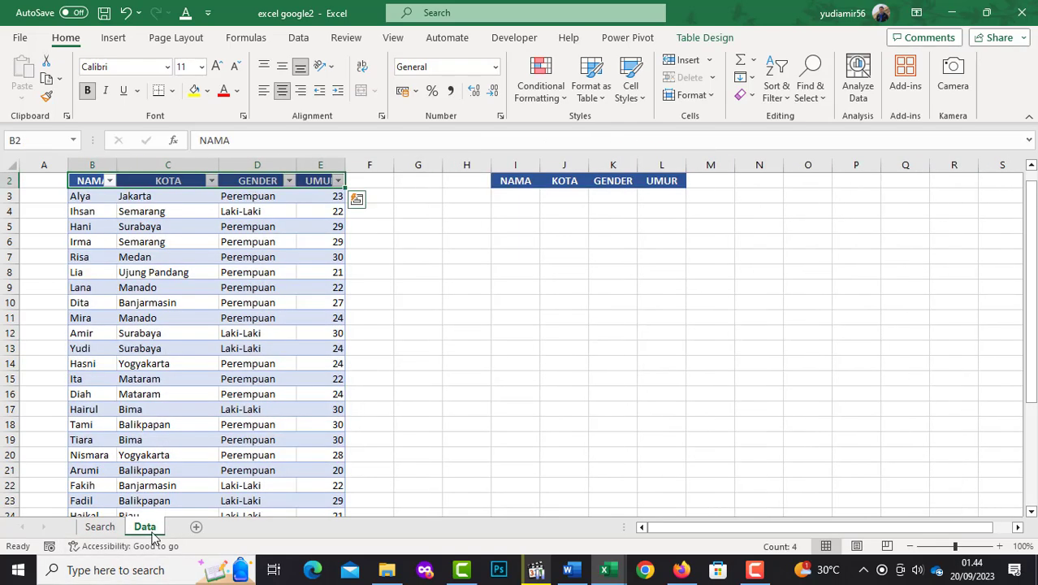
left_click(109, 528)
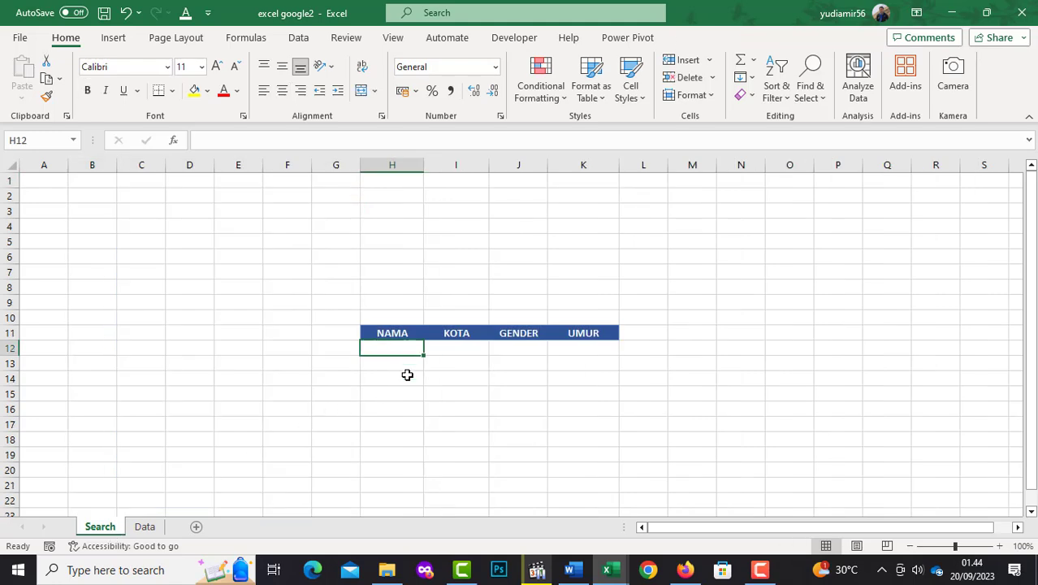
key("Down")
key("Down")
left_click(402, 348)
type("=fil")
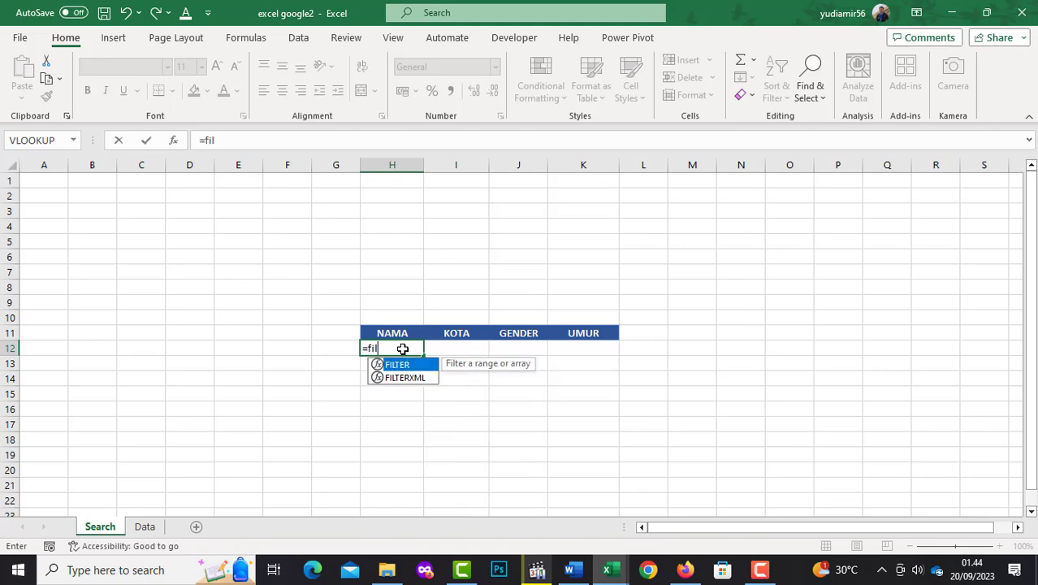
key("Tab")
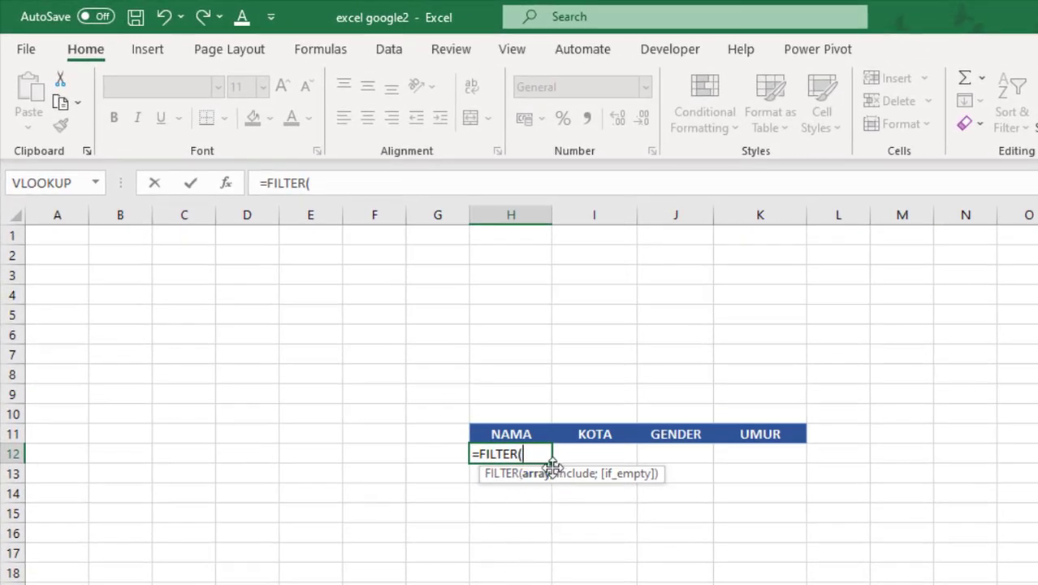
type("data")
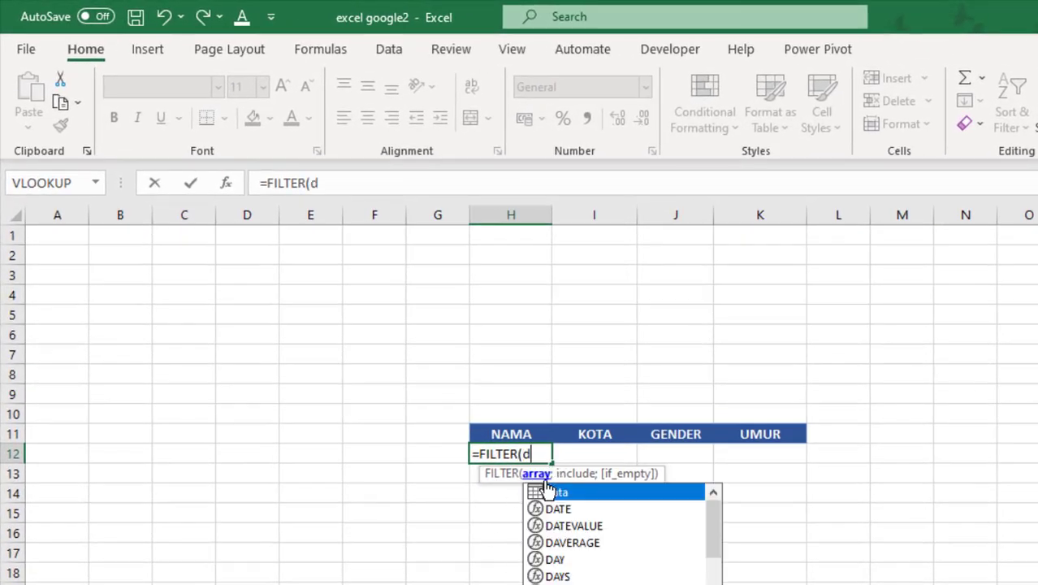
type(";")
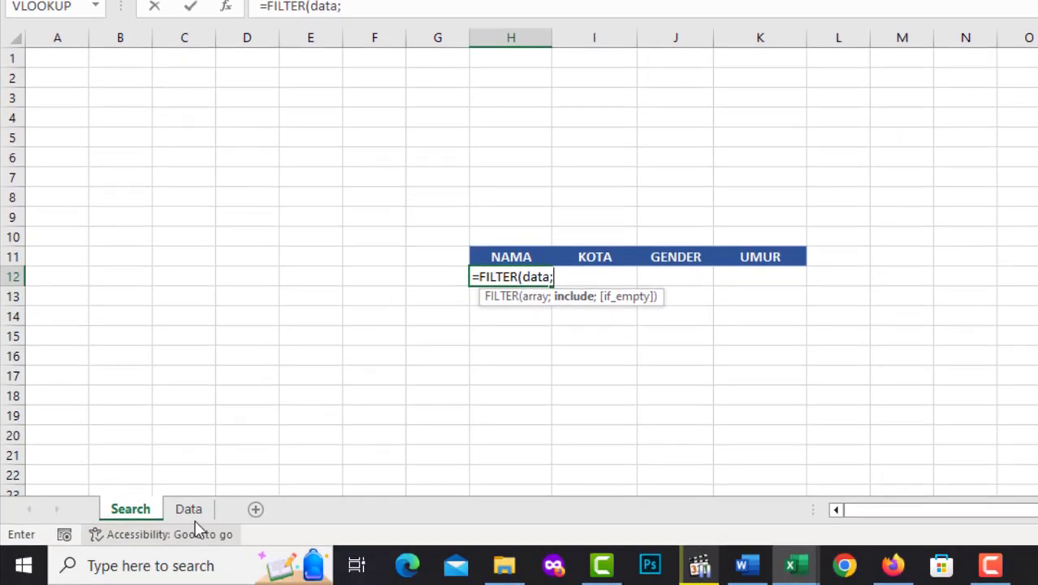
Set the FILTER formula's include condition to data[NAMA]=cari, referencing the NAMA column on the Data sheet
left_click(190, 509)
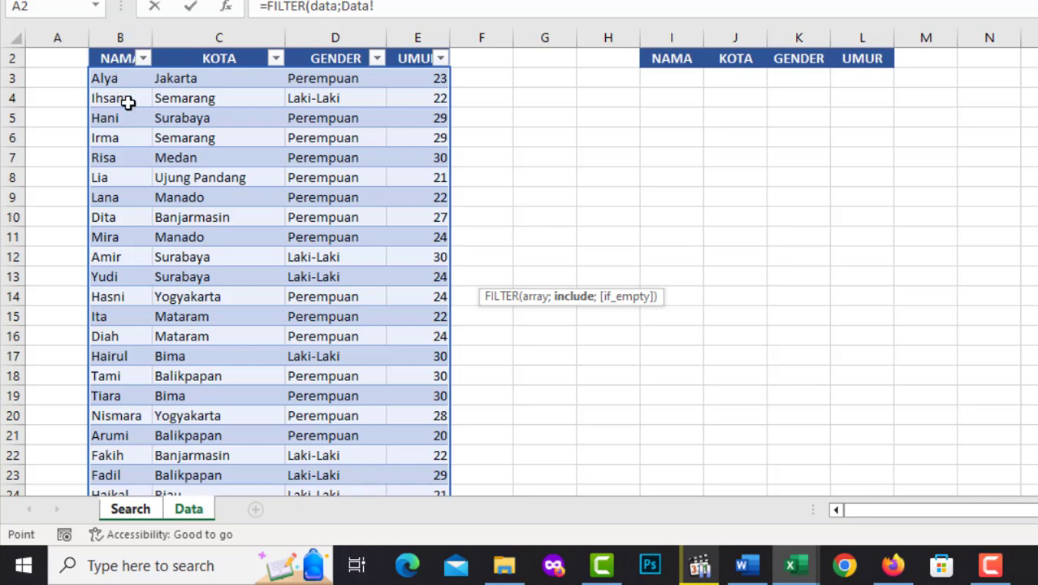
scroll(125, 97, "up", 1)
left_click(126, 71)
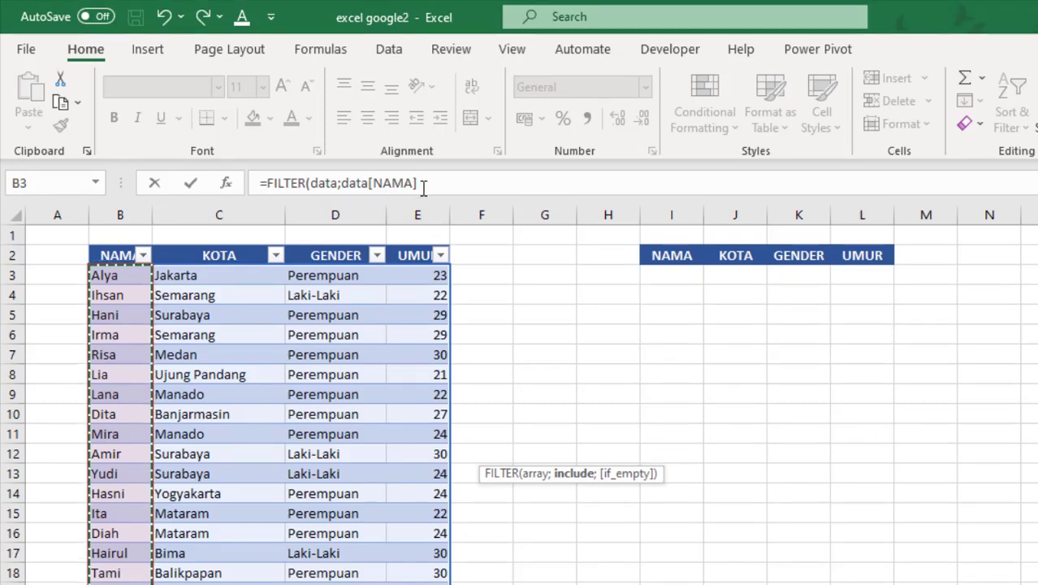
left_click(423, 185)
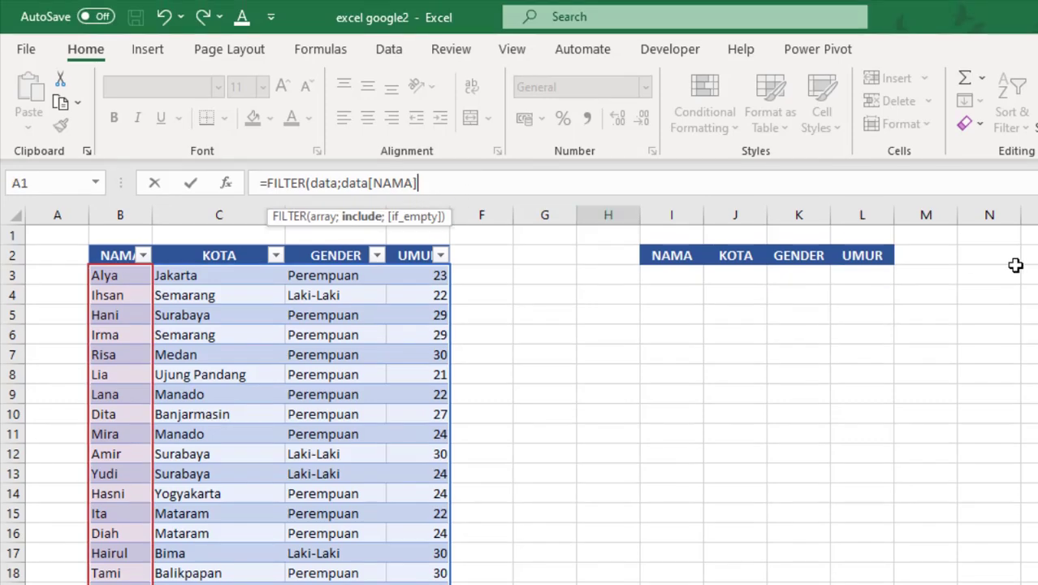
type("=cari")
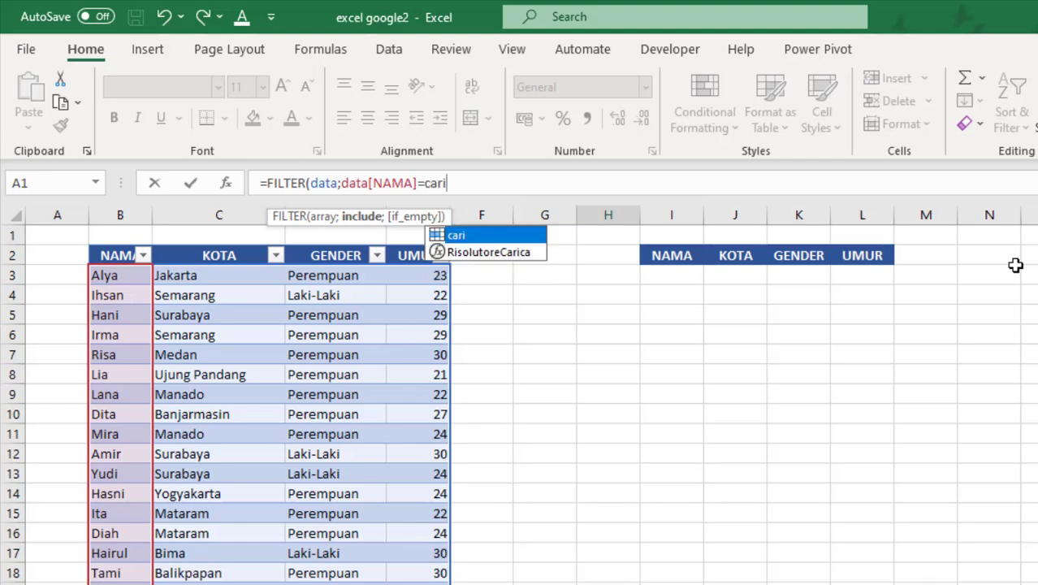
key("Escape")
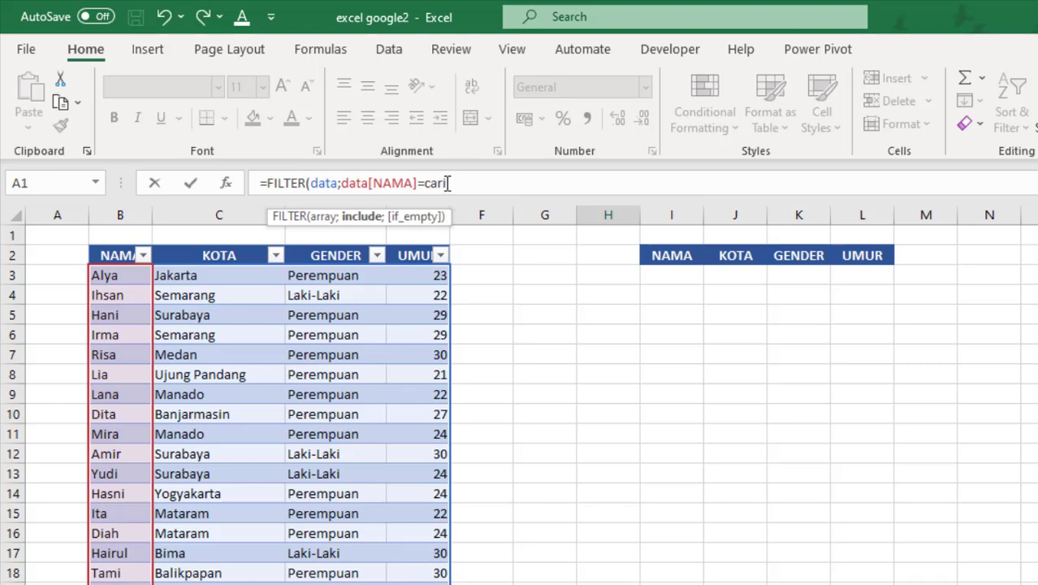
Add "Data tidak ditemukan" as the if_empty text and complete the FILTER formula
type(";\"Data")
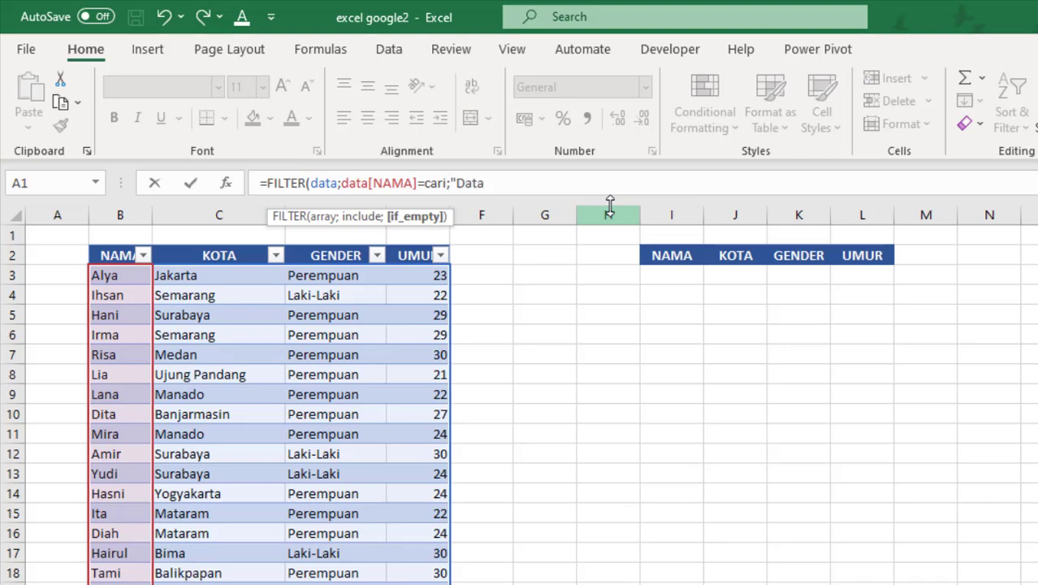
type("tidak ditemuk")
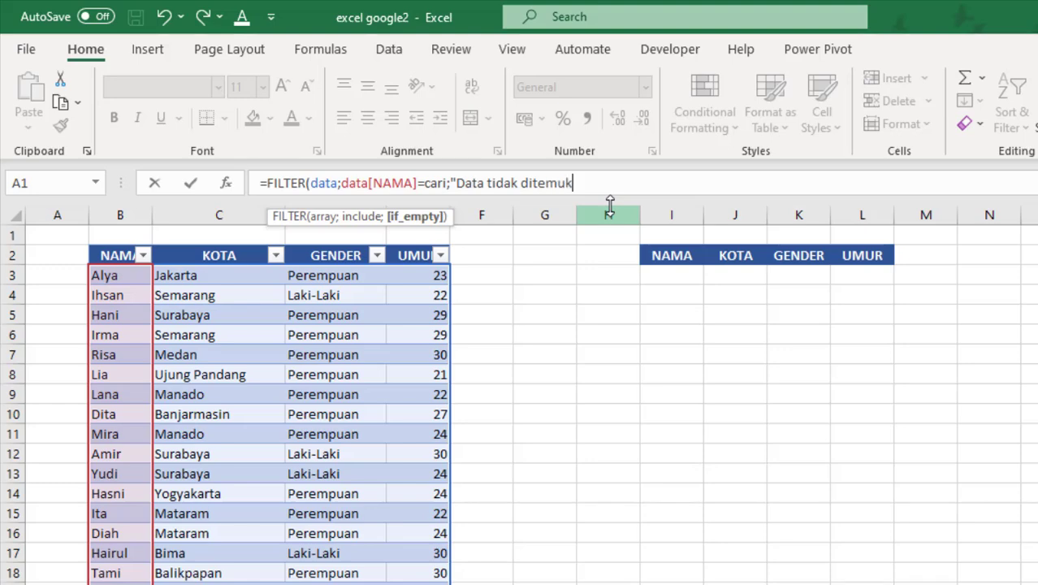
type("an\")")
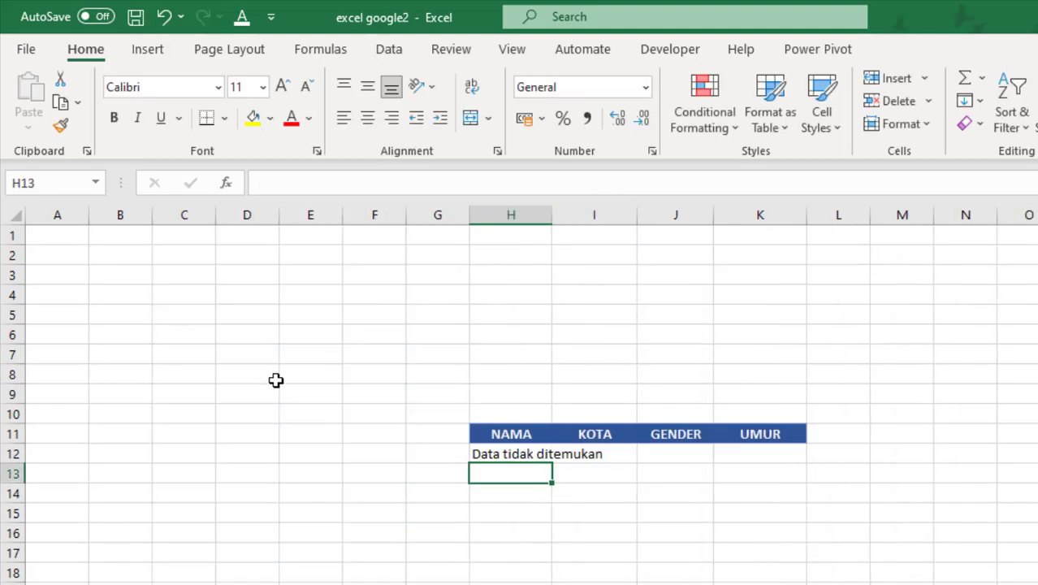
Test the filter by entering two different first names from the NAMA column in cell I9, one after the other
left_click(601, 396)
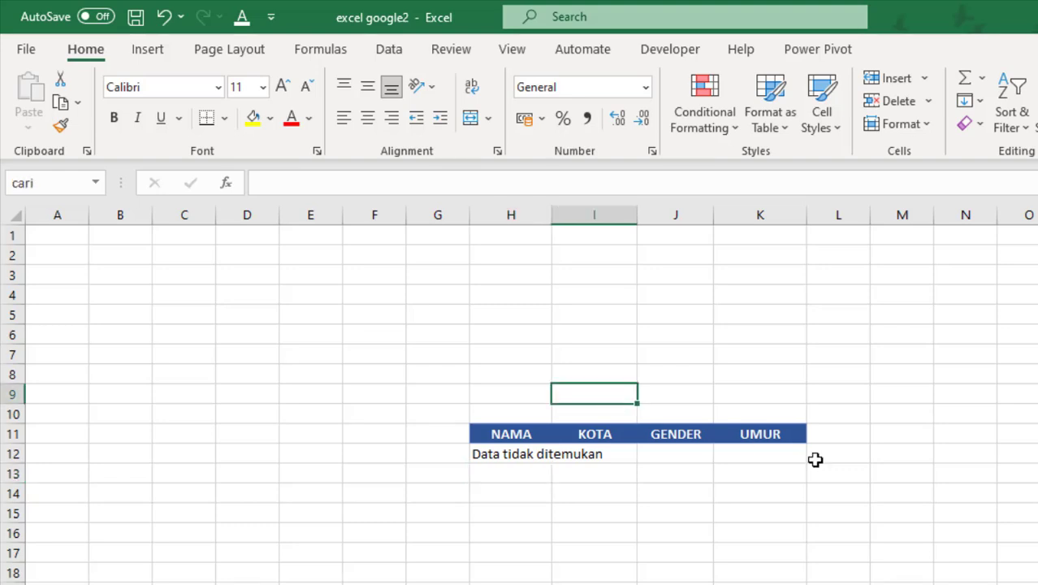
type("alya")
key("Return")
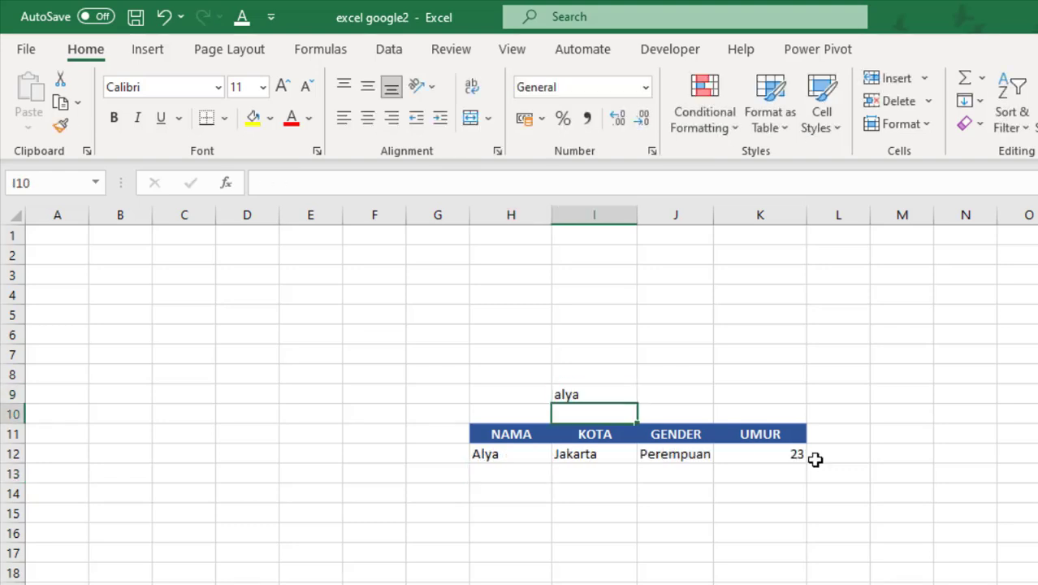
key("Up")
type("ihsan")
key("Return")
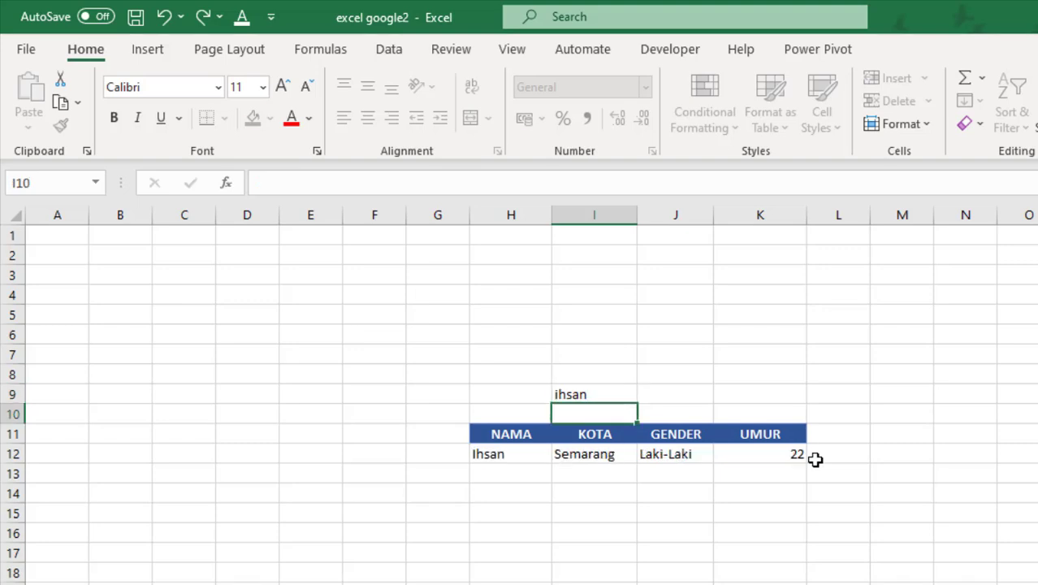
Test a city search by entering "semarang" in cell I9, and select H12 to inspect its formula
key("Up")
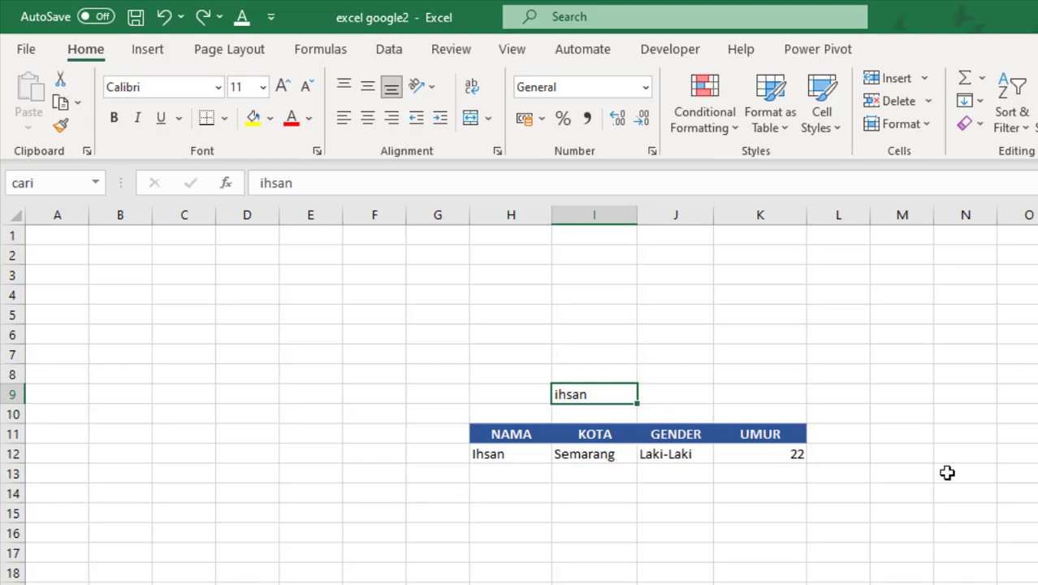
type("s")
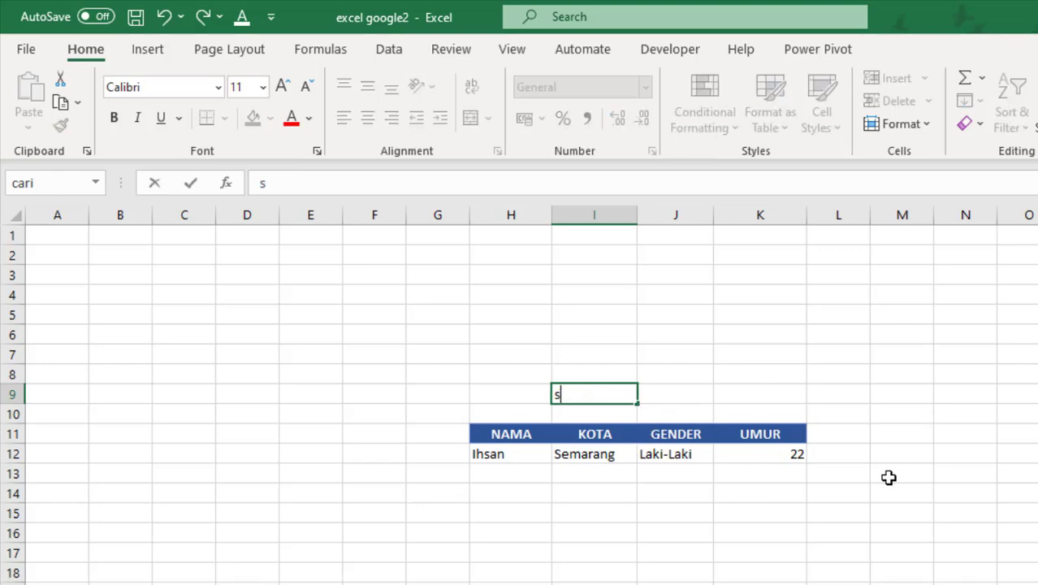
type("emarang")
key("Return")
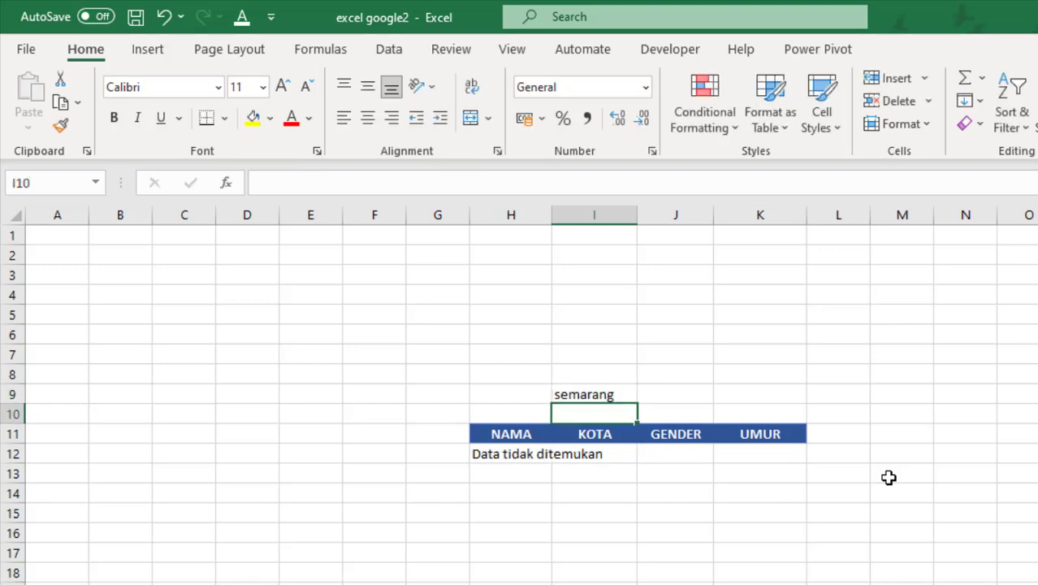
key("Up")
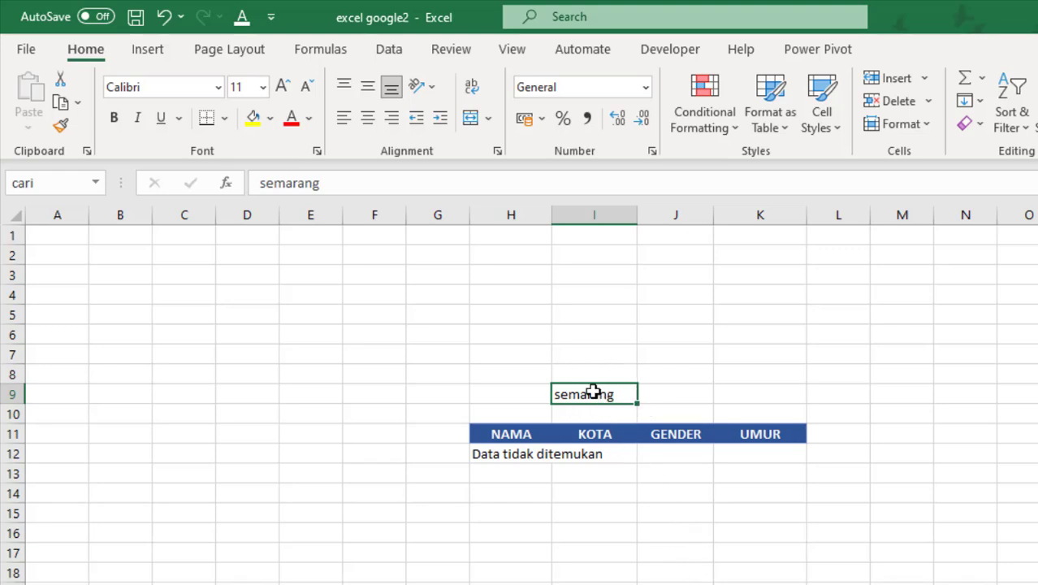
left_click(505, 455)
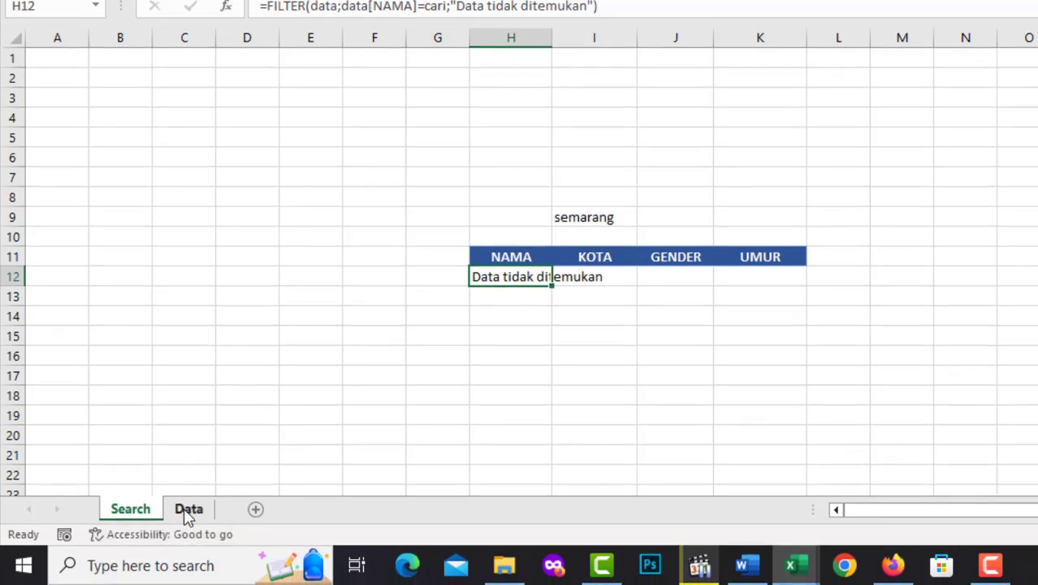
On the Data sheet, enter =SEARCH(I1;data[NAMA]) in cell M3
left_click(188, 509)
left_click(845, 98)
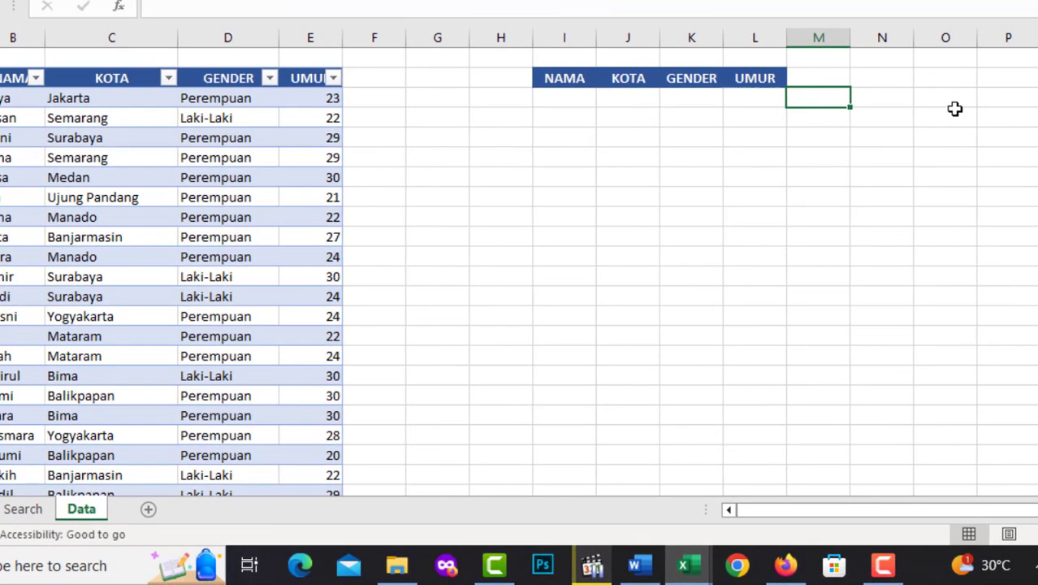
type("=sear")
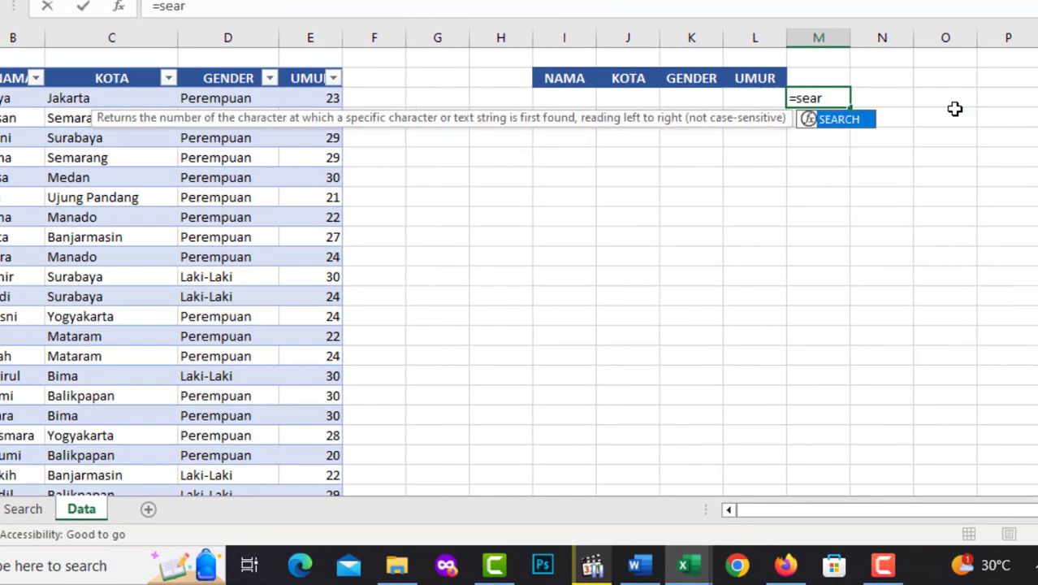
key("Tab")
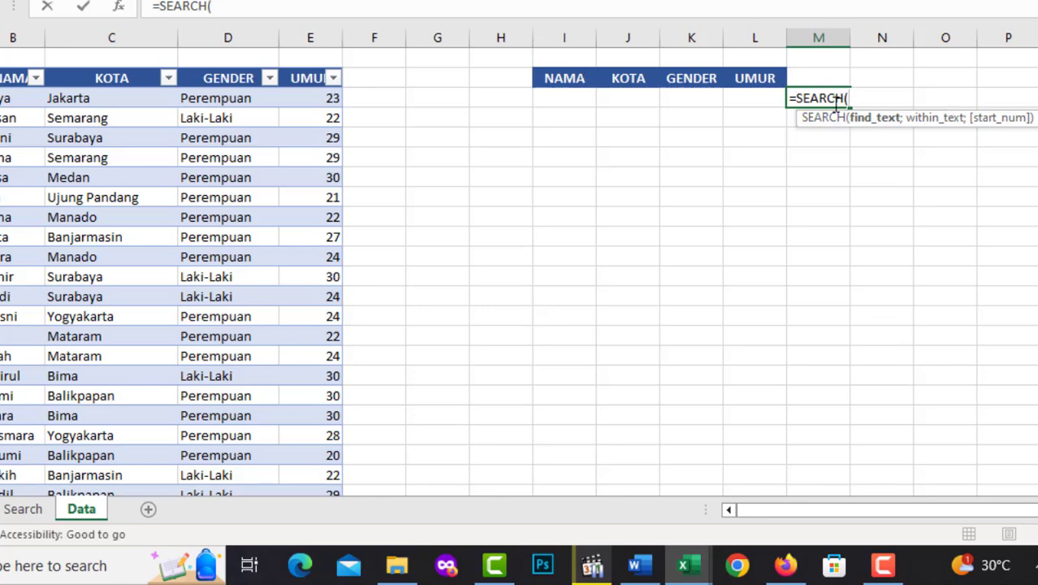
left_click(564, 57)
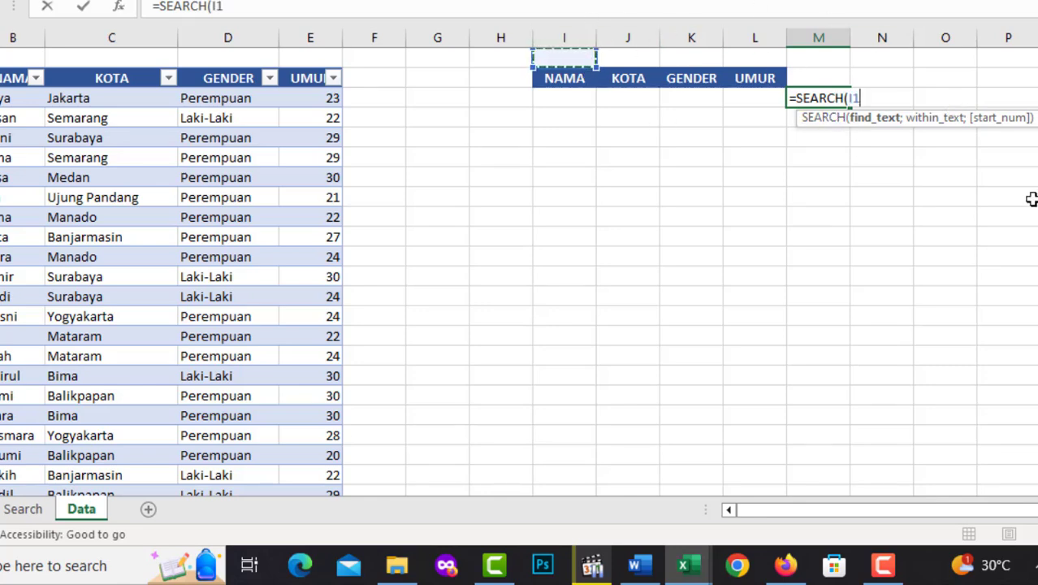
type(";")
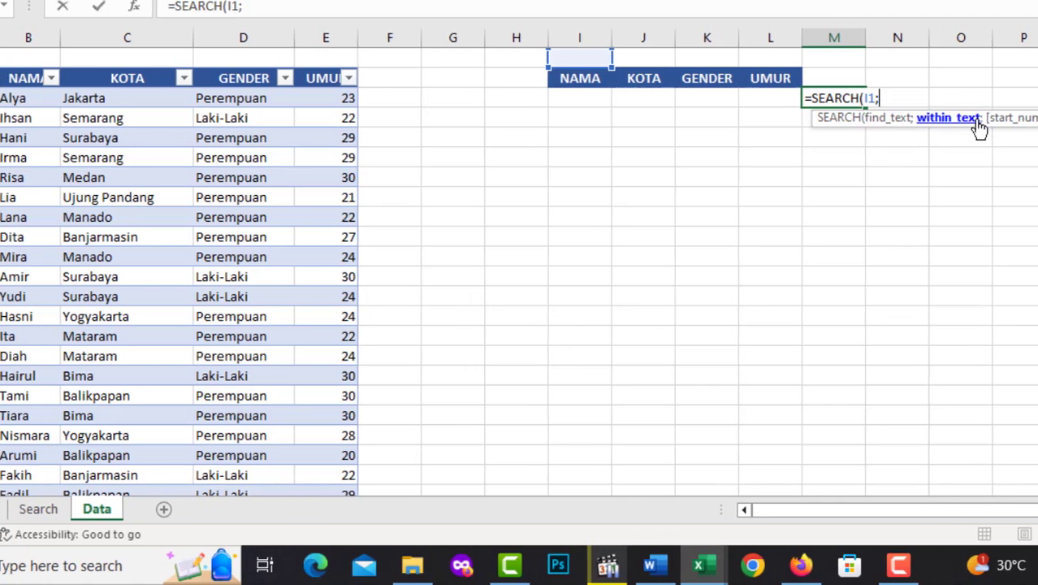
left_click(31, 70)
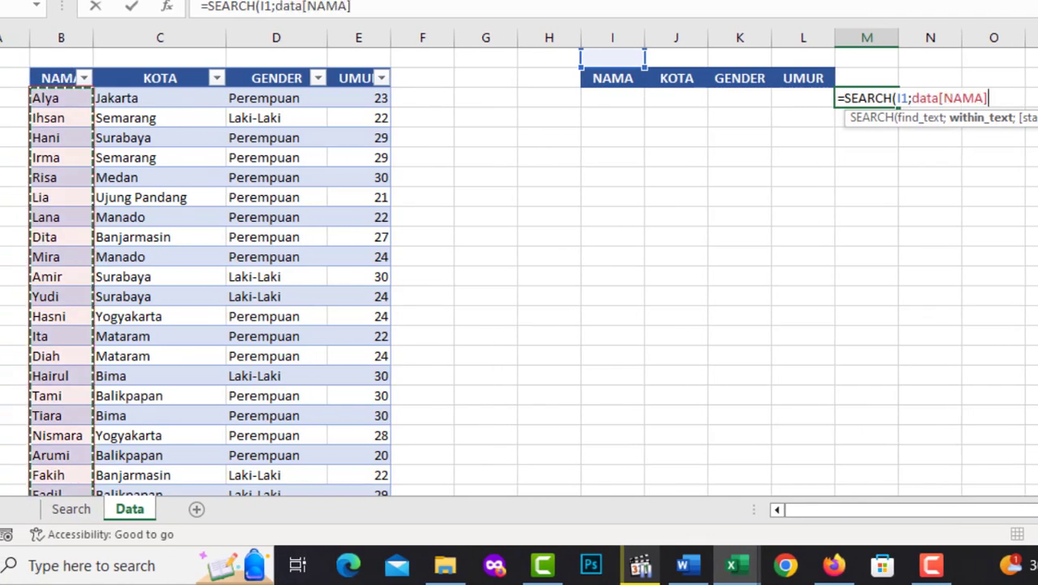
type(")")
key("Return")
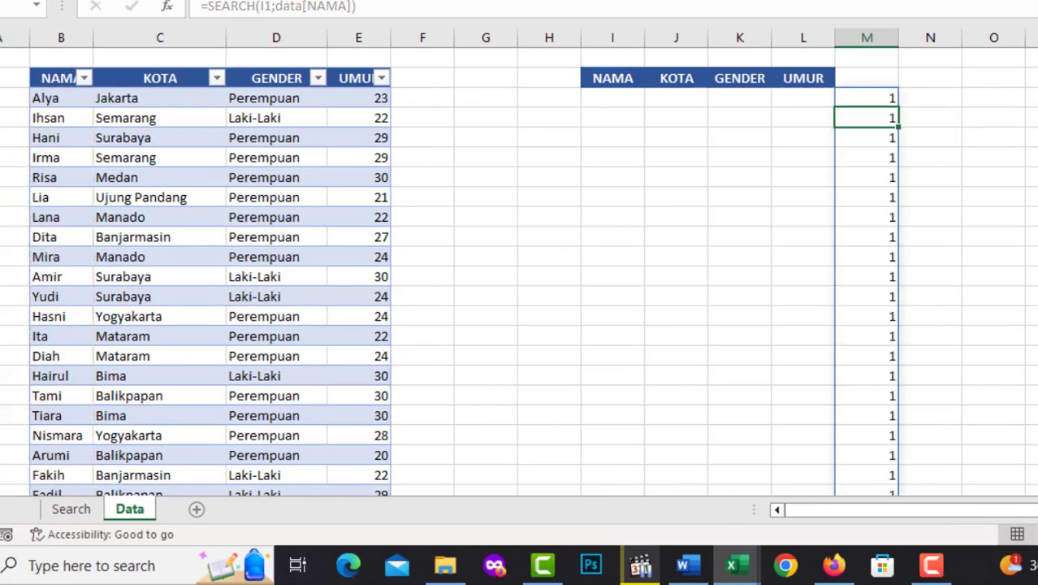
Enter the first name from the table's first row in I1 and review the SEARCH results down column M
key("Up")
key("Up")
key("Up")
key("Left")
key("Left")
key("Left")
key("Left")
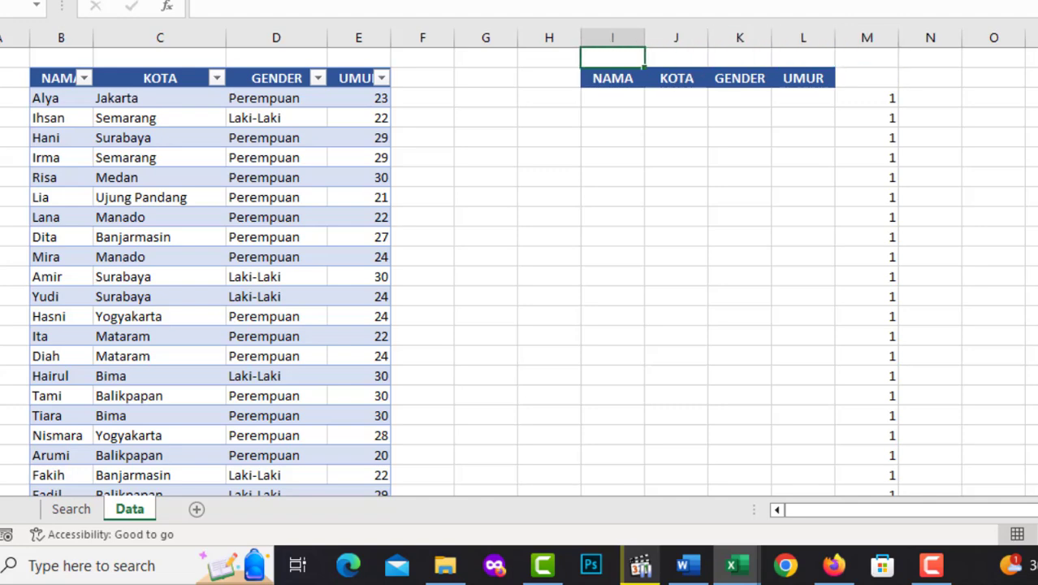
type("alya")
key("Return")
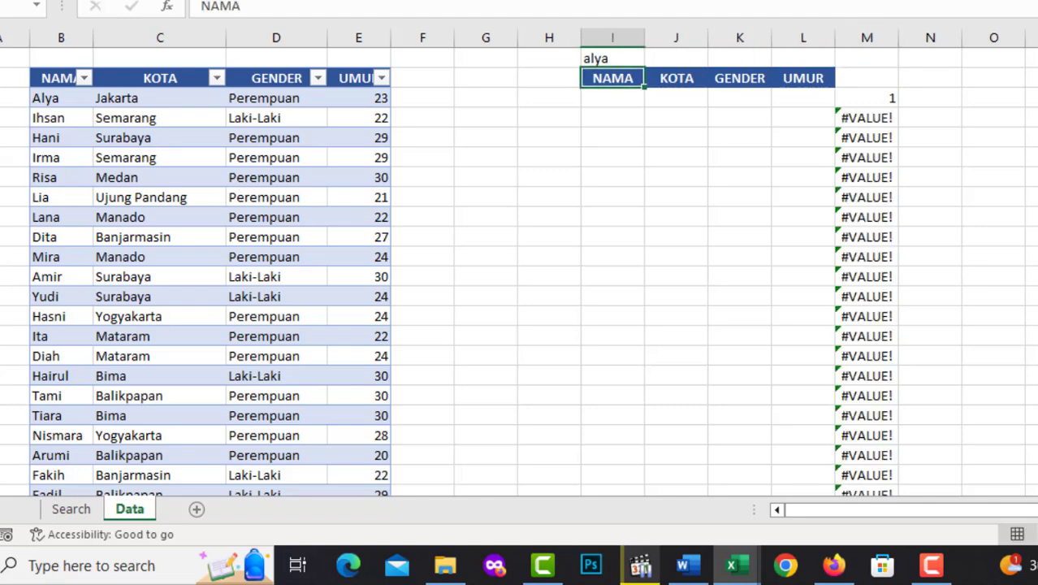
scroll(932, 148, "down", 4)
scroll(913, 198, "up", 3)
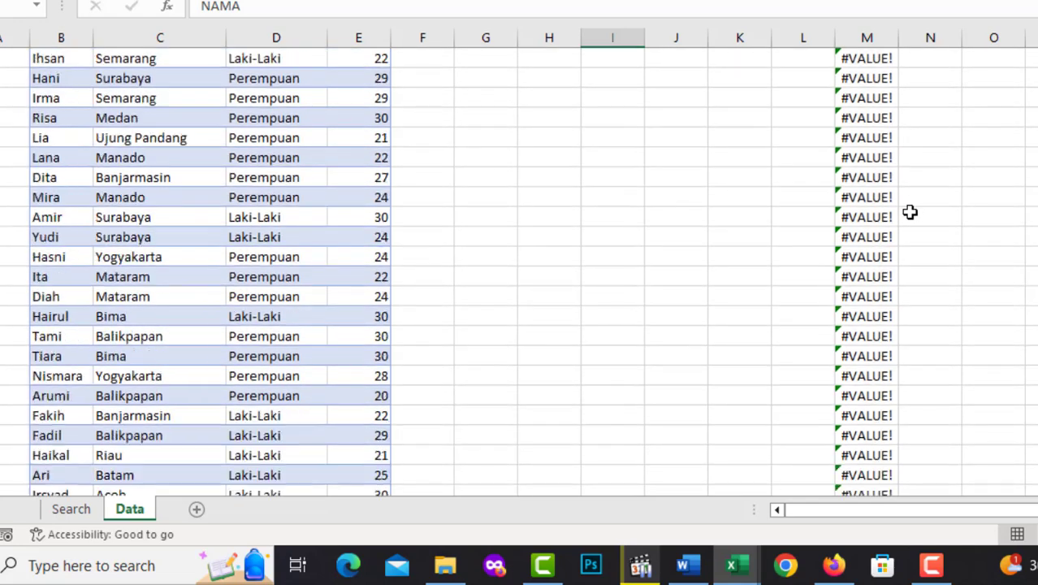
scroll(29, 98, "up", 1)
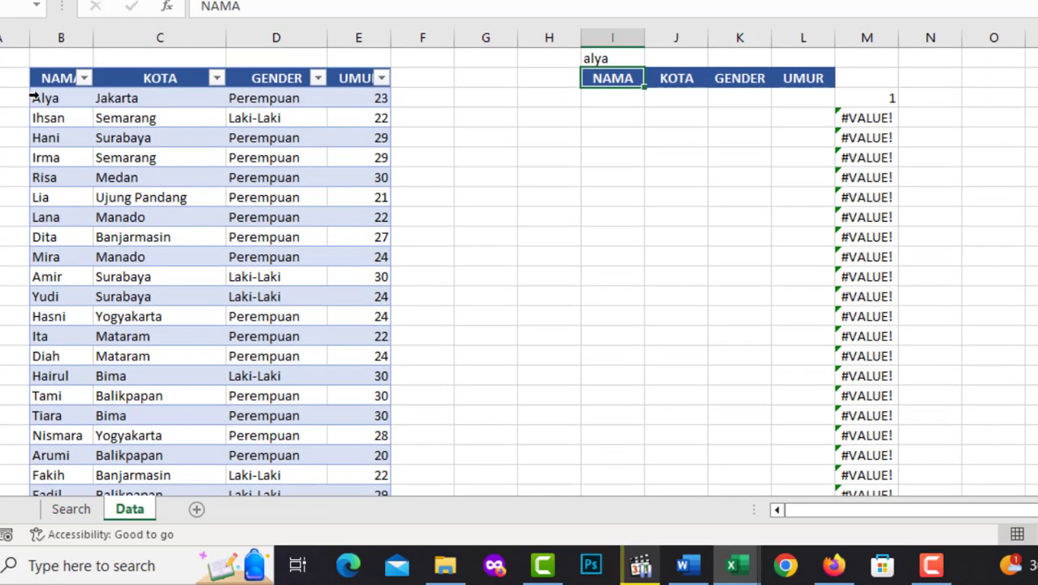
Add a table row by entering the same first name in the NAMA column directly below the last record
scroll(44, 97, "down", 6)
left_click(57, 376)
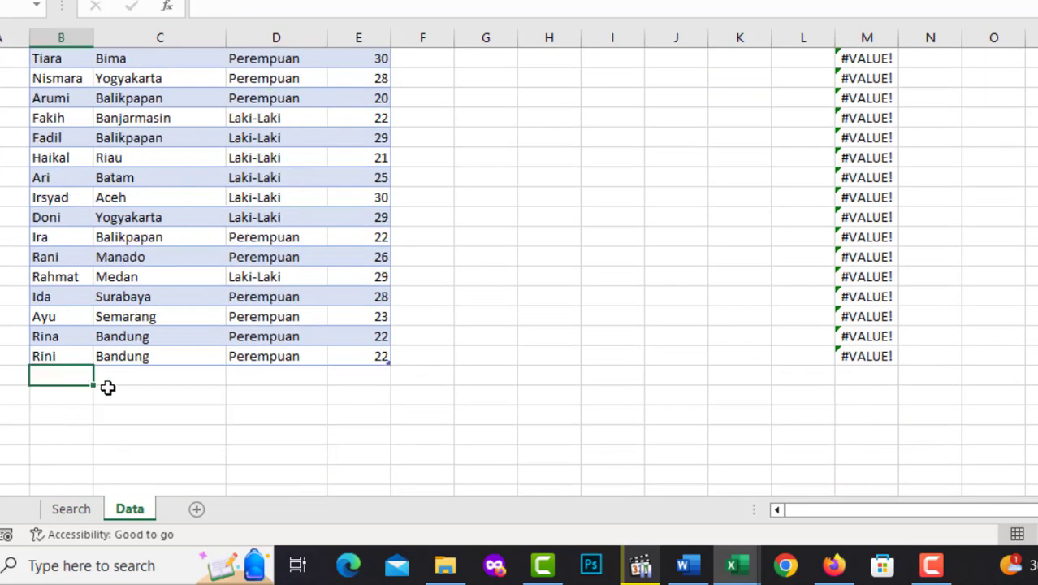
type("alya")
key("Return")
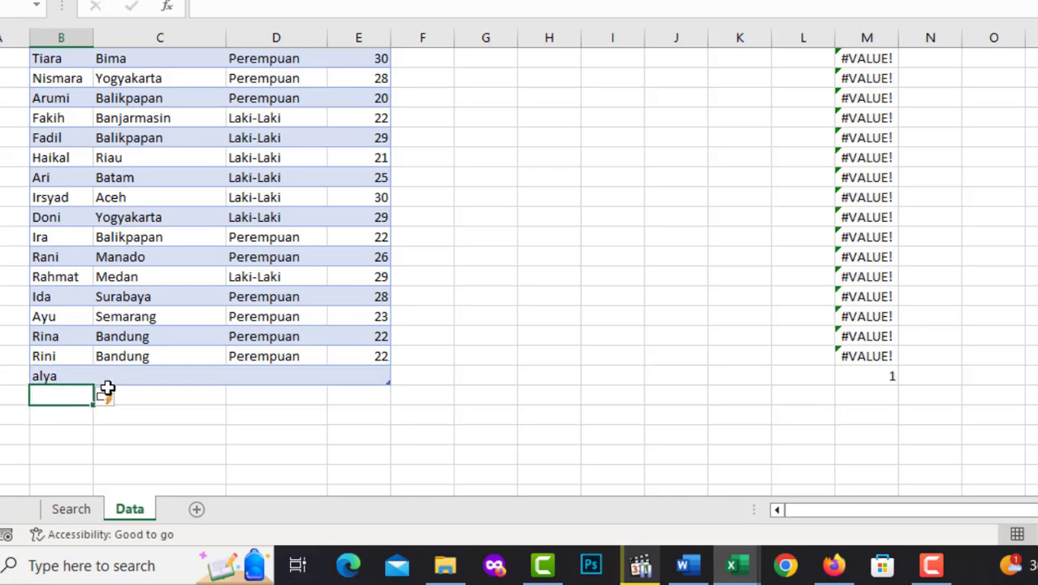
scroll(867, 411, "up", 4)
scroll(866, 412, "up", 2)
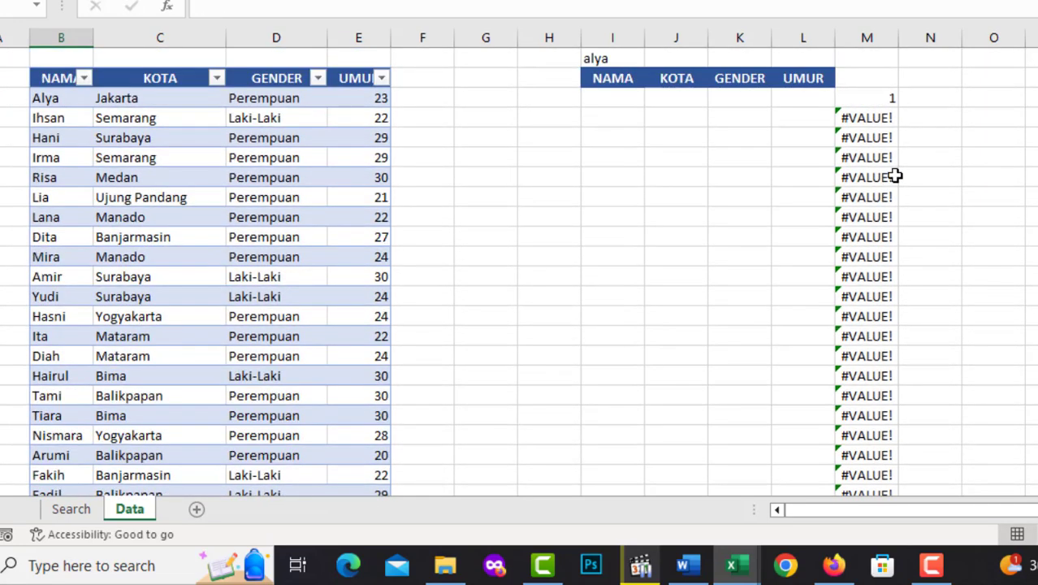
left_click(913, 101)
left_click(885, 97)
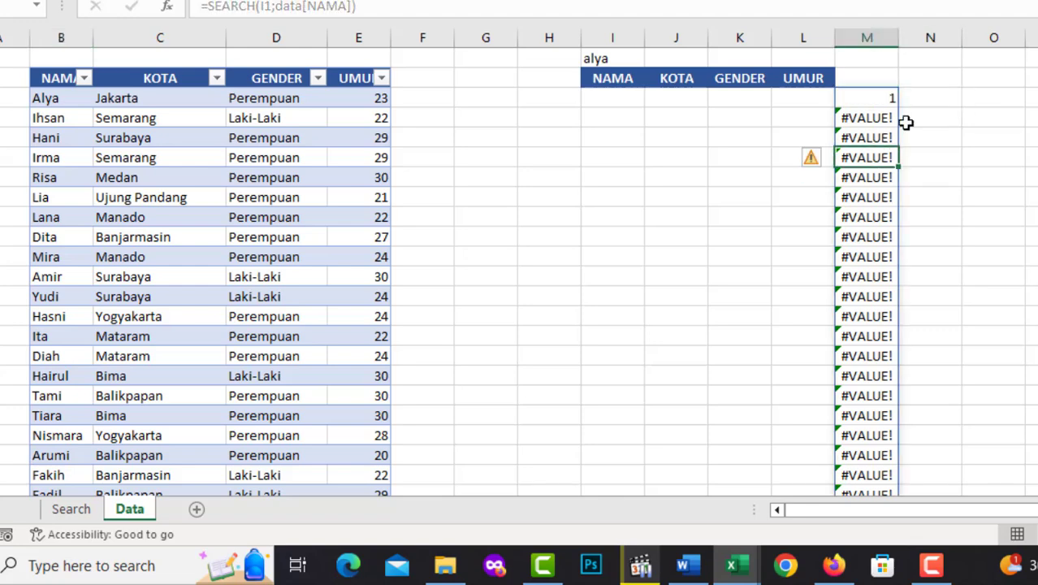
left_click(901, 98)
left_click(893, 98)
Enter =ISNUMBER(M3) in cell N3 beside the first SEARCH result
left_click(929, 97)
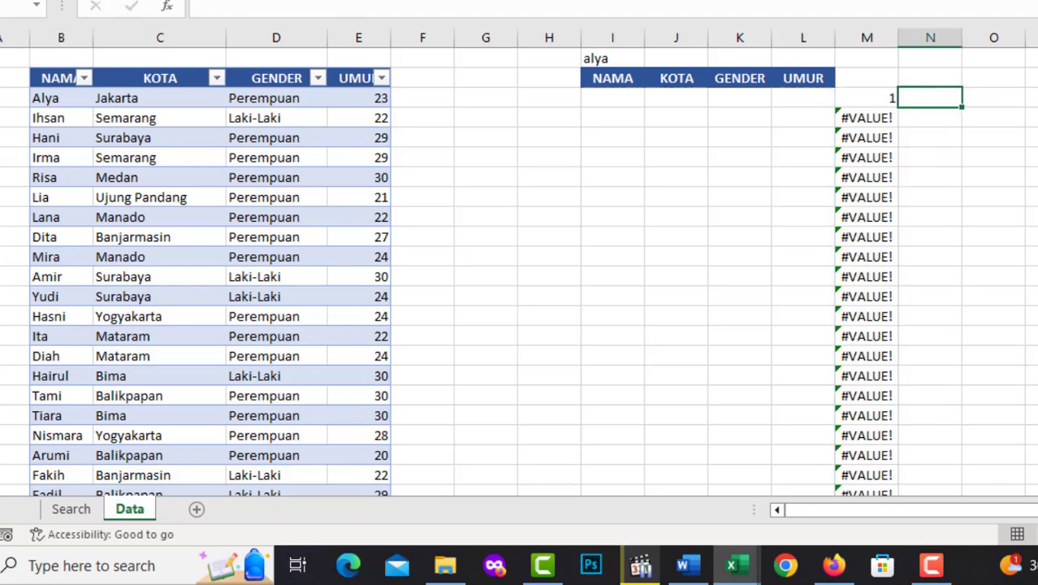
type("=")
key("Escape")
type("=")
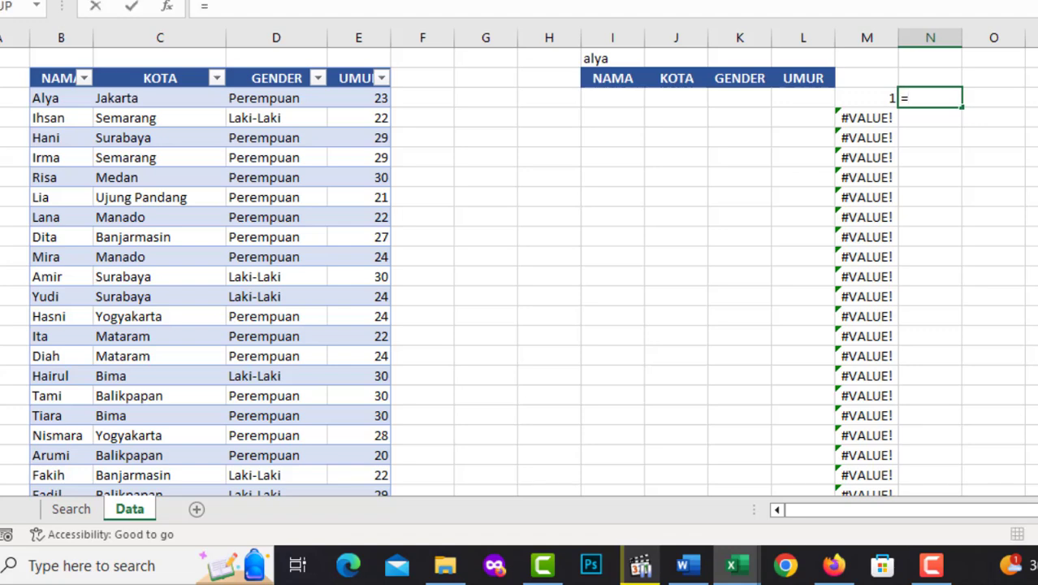
type("isnu")
key("Tab")
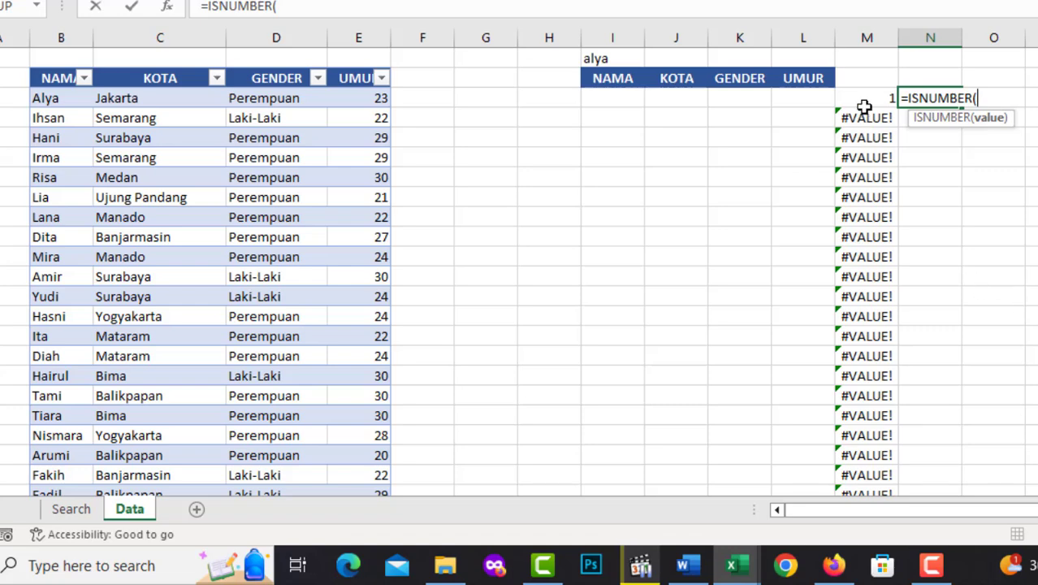
left_click(864, 87)
left_click(864, 99)
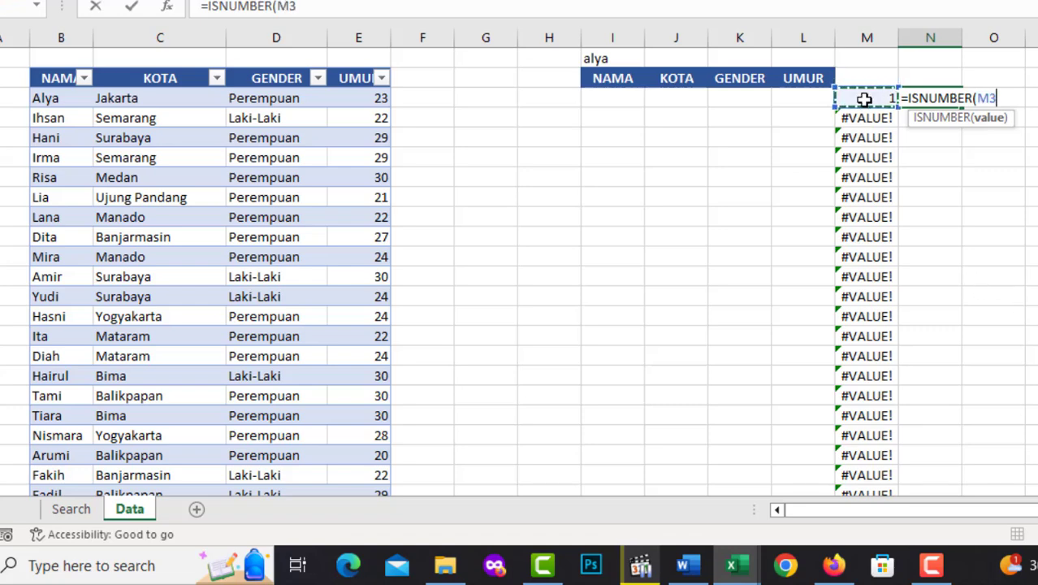
type(")")
key("Return")
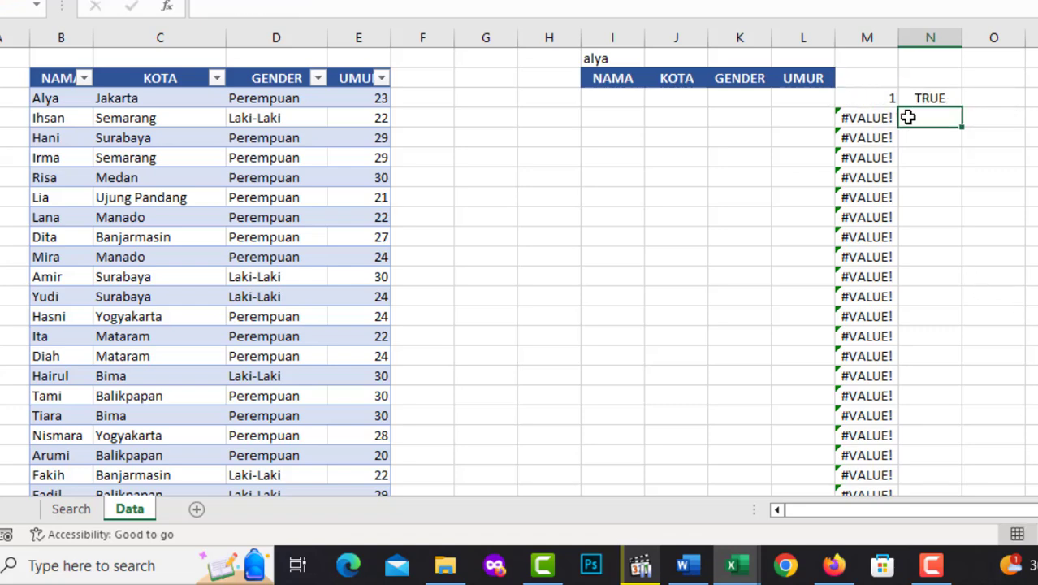
Fill the ISNUMBER formula from N3 down to the last table row, and compare the M3 and N3 formulas
left_click(867, 98)
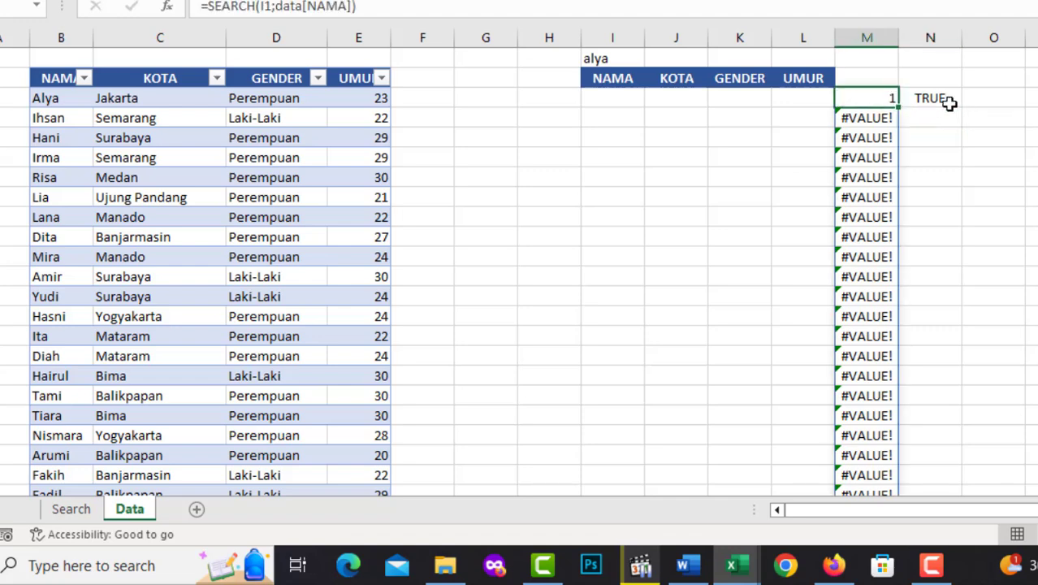
left_click(949, 102)
double_click(960, 107)
scroll(948, 367, "down", 5)
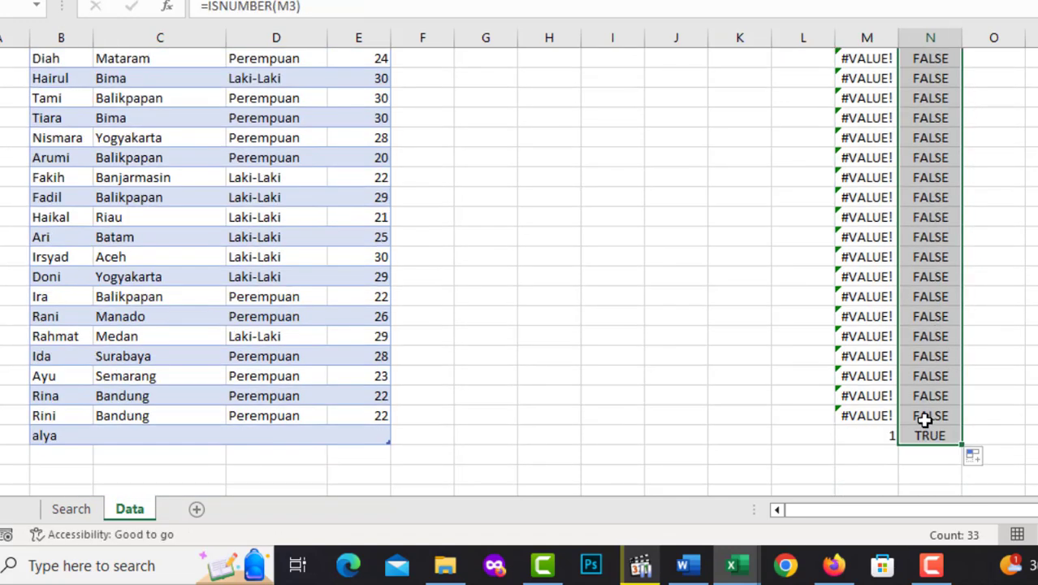
scroll(927, 417, "up", 5)
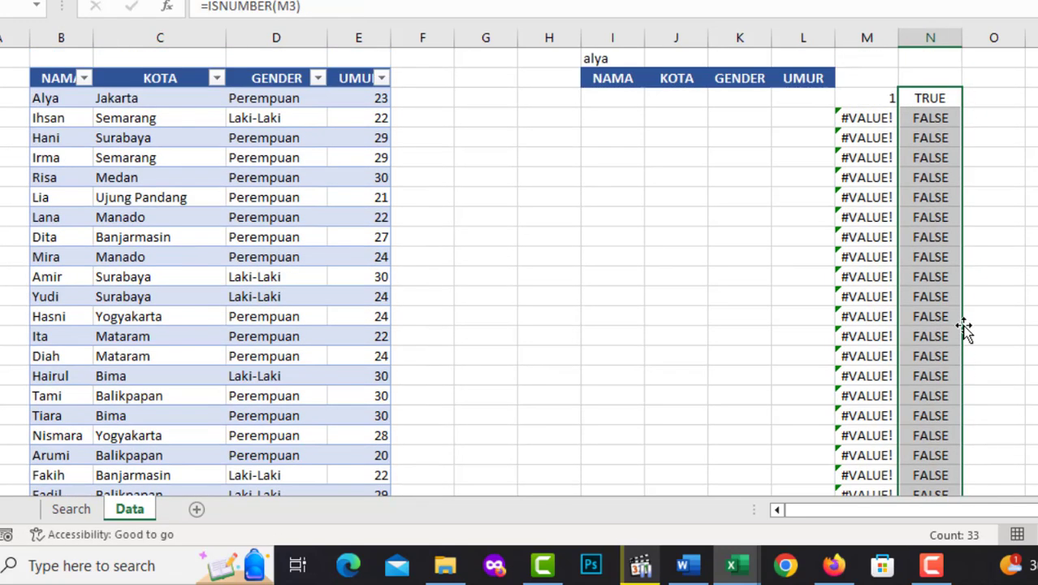
left_click(926, 99)
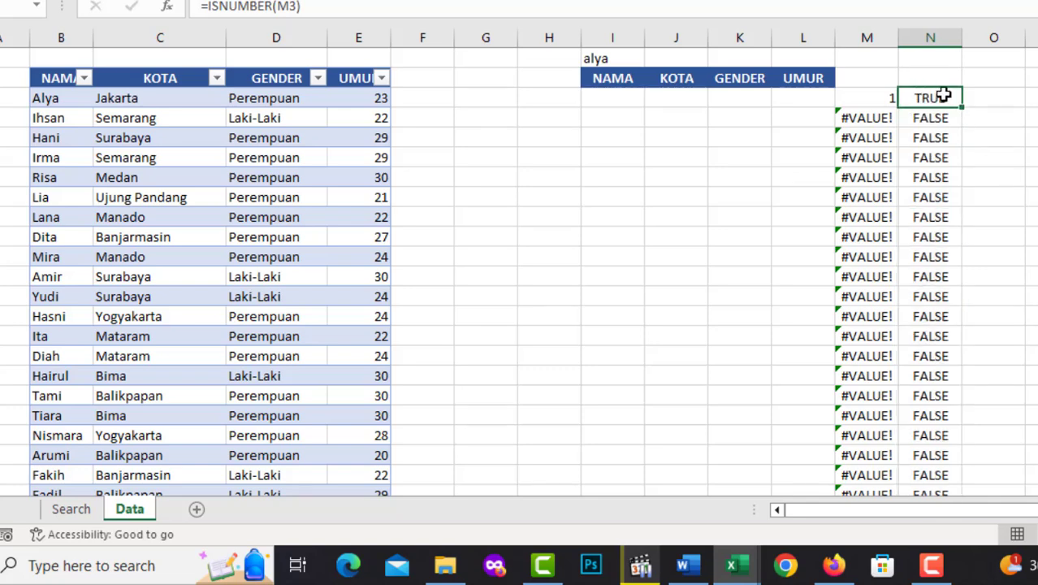
left_click(869, 99)
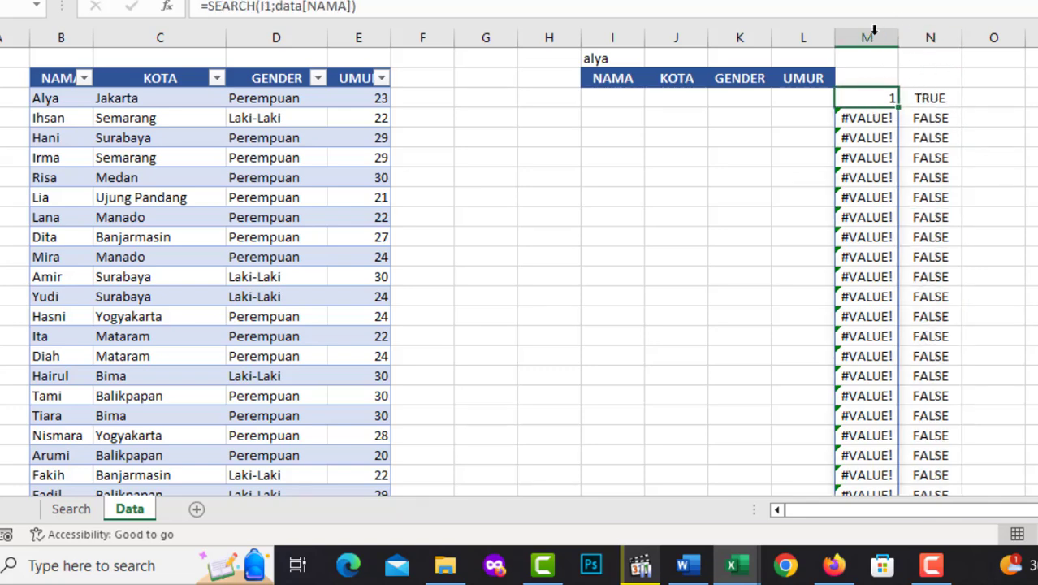
left_click(944, 97)
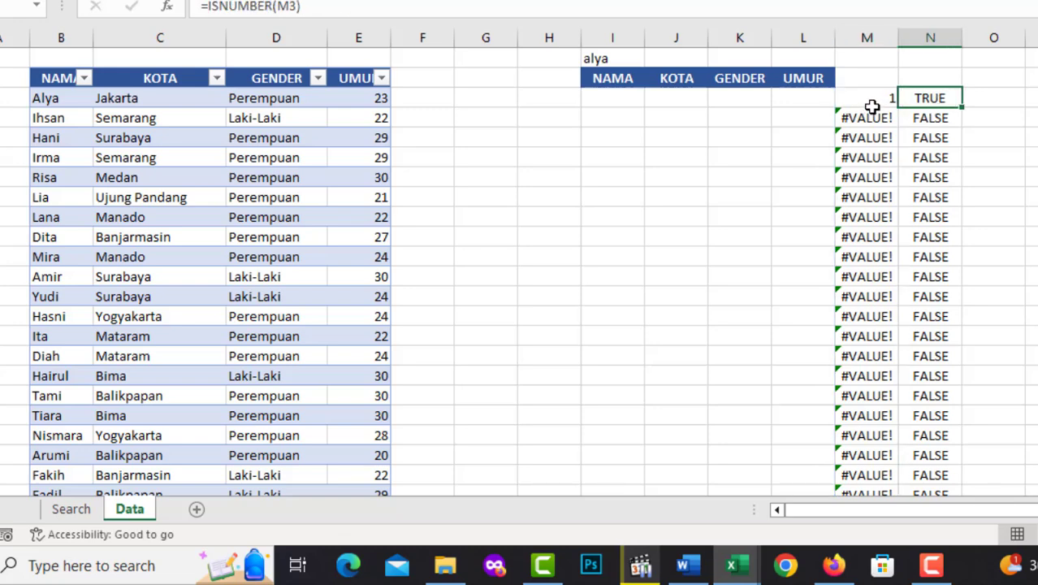
left_click(871, 107)
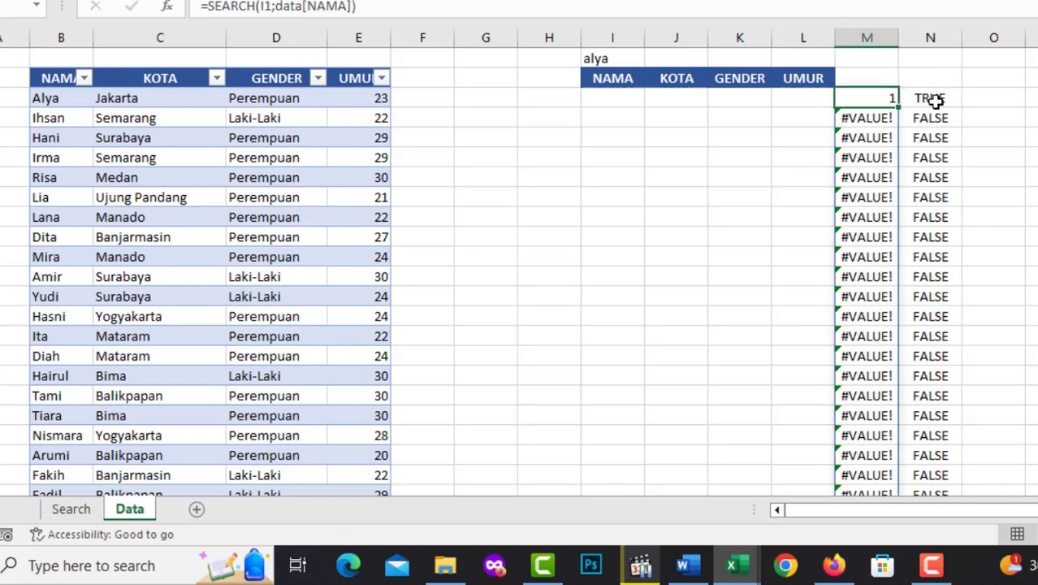
Remove the data[NAMA]=cari condition from the FILTER formula in cell H12 of the Search sheet
left_click(71, 510)
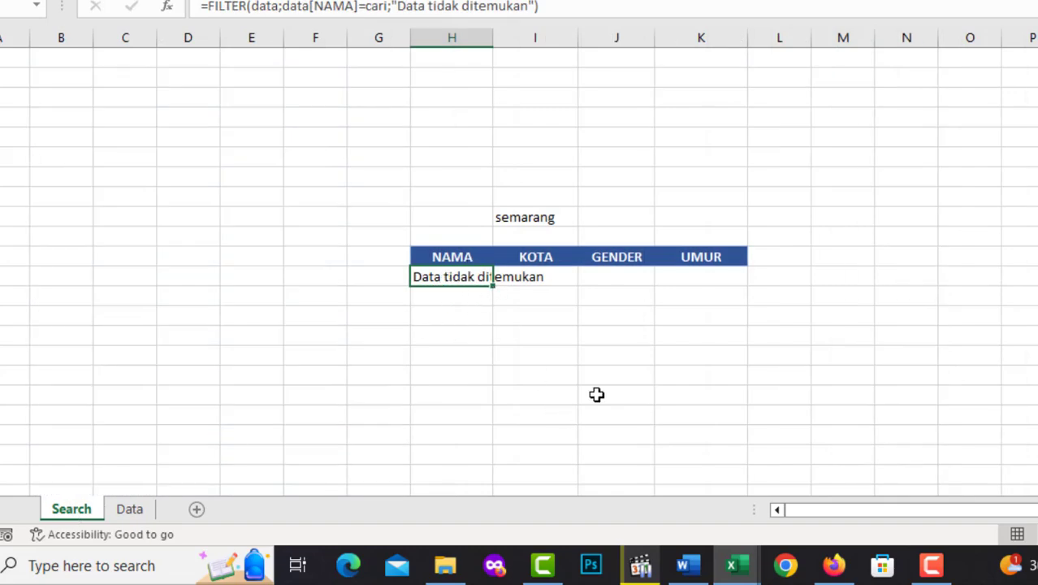
key("F2")
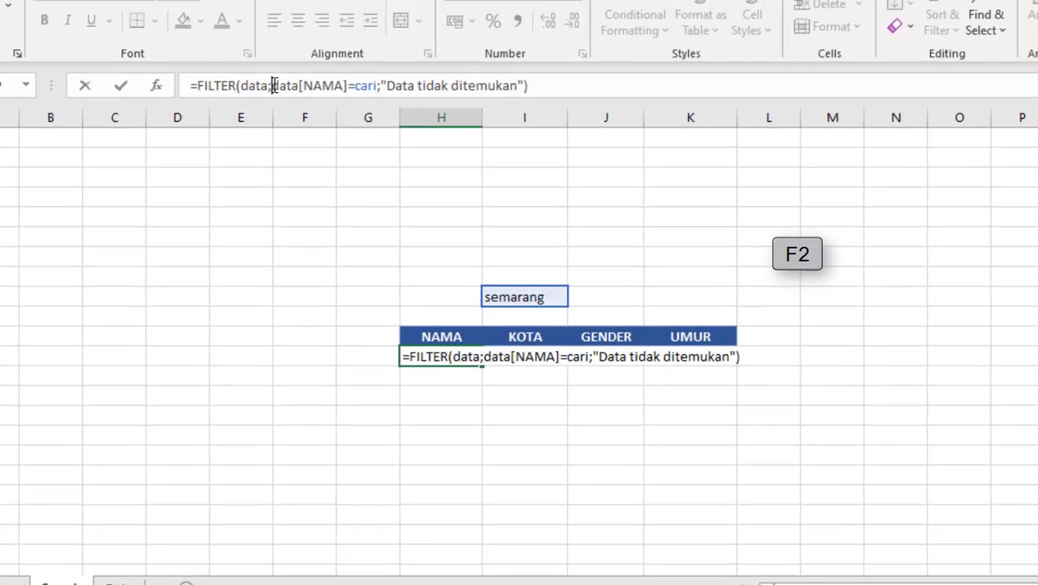
left_click_drag(282, 7, 376, 12)
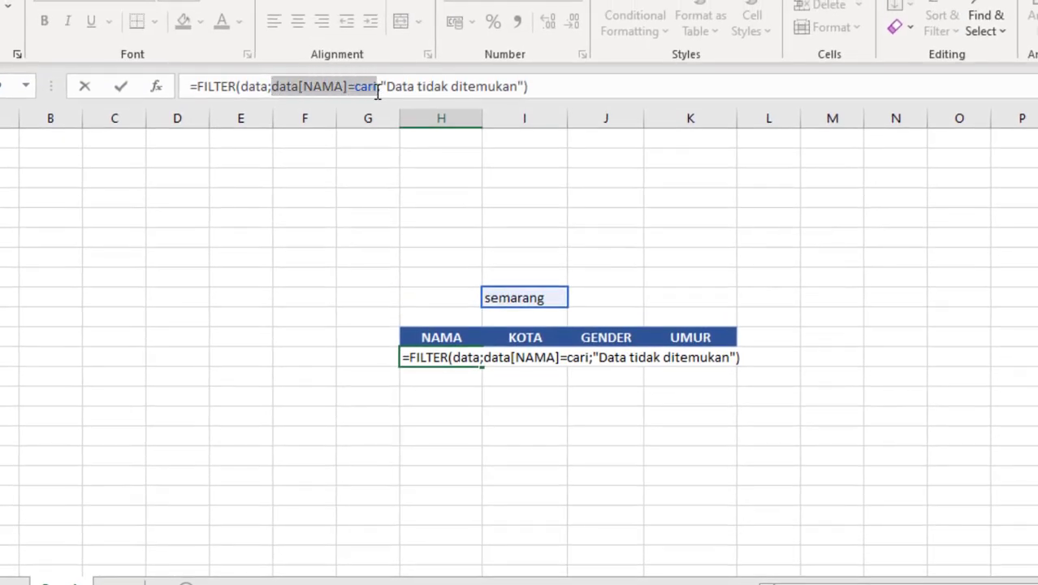
key("Delete")
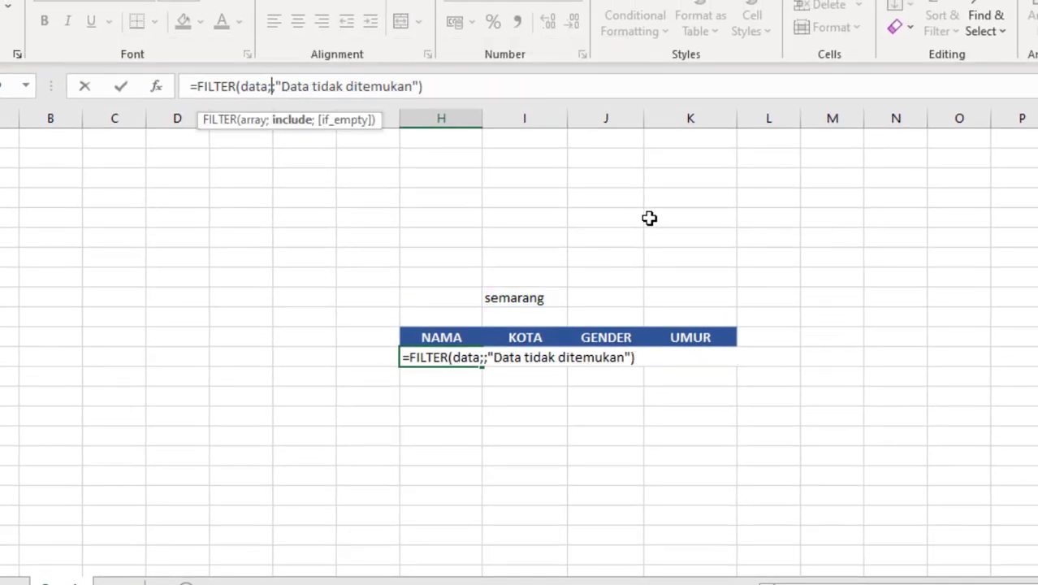
Enter ISNUMBER(SEARCH(cari;data[NAMA])) as the include argument of the FILTER formula, taking the NAMA column from the Data sheet
type("isnumber")
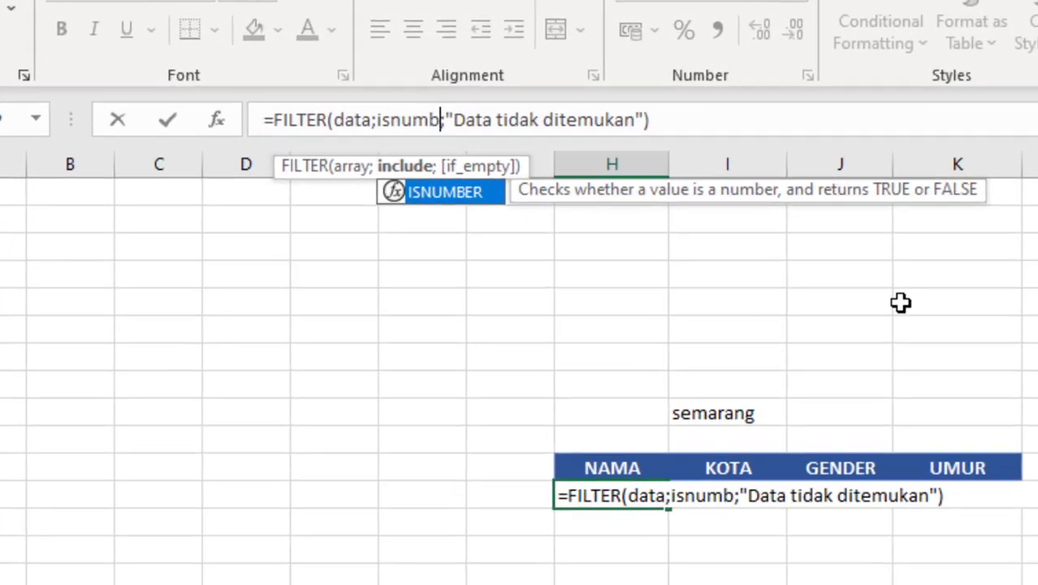
key("Tab")
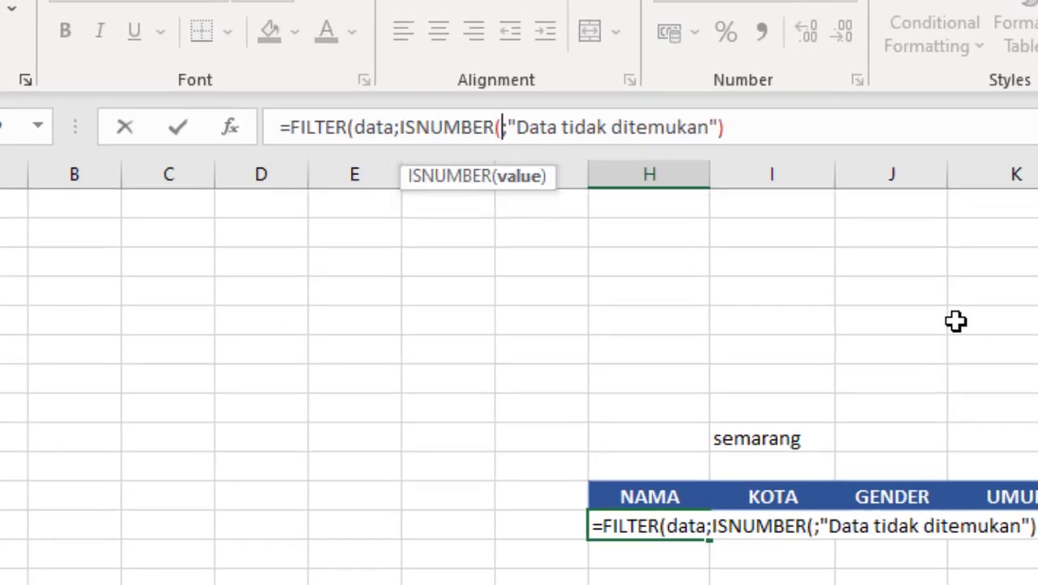
type("sear")
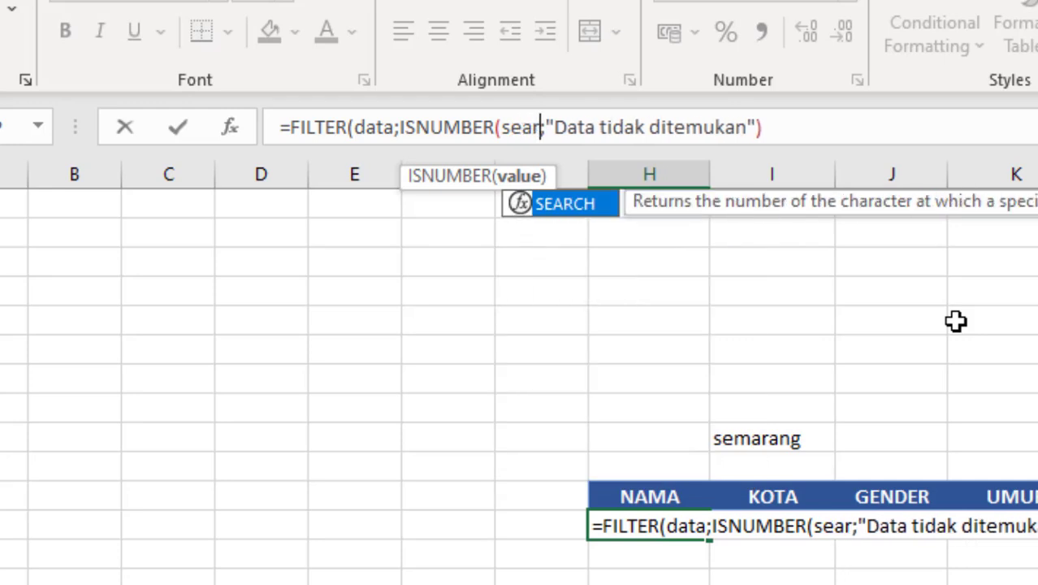
key("Tab")
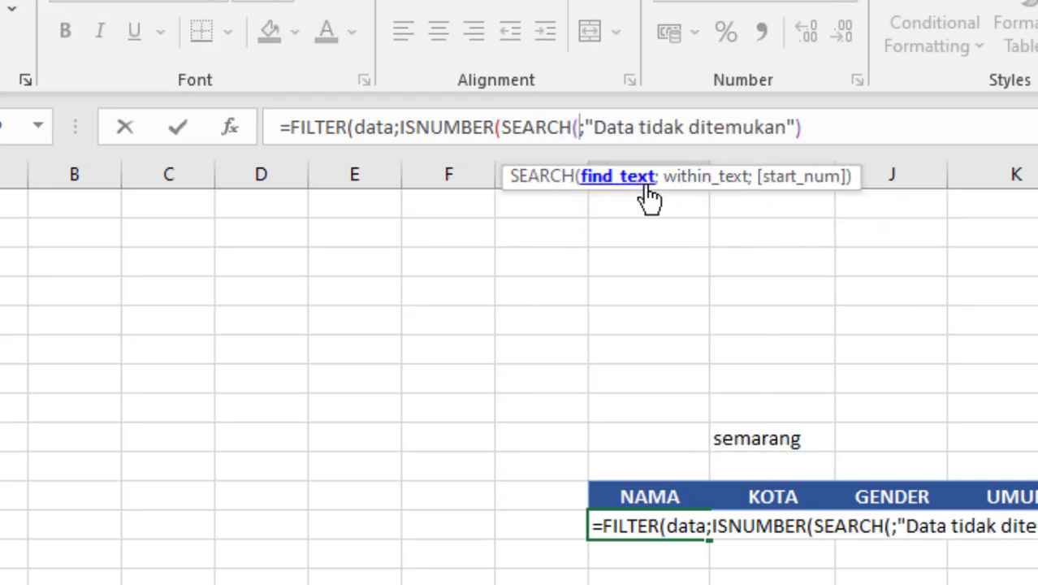
type("car")
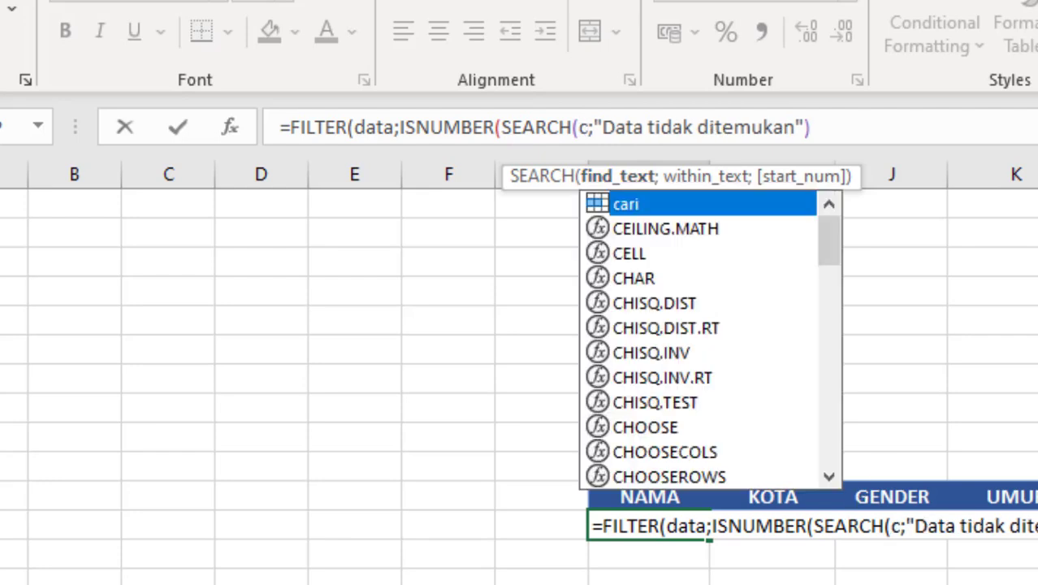
type("i;")
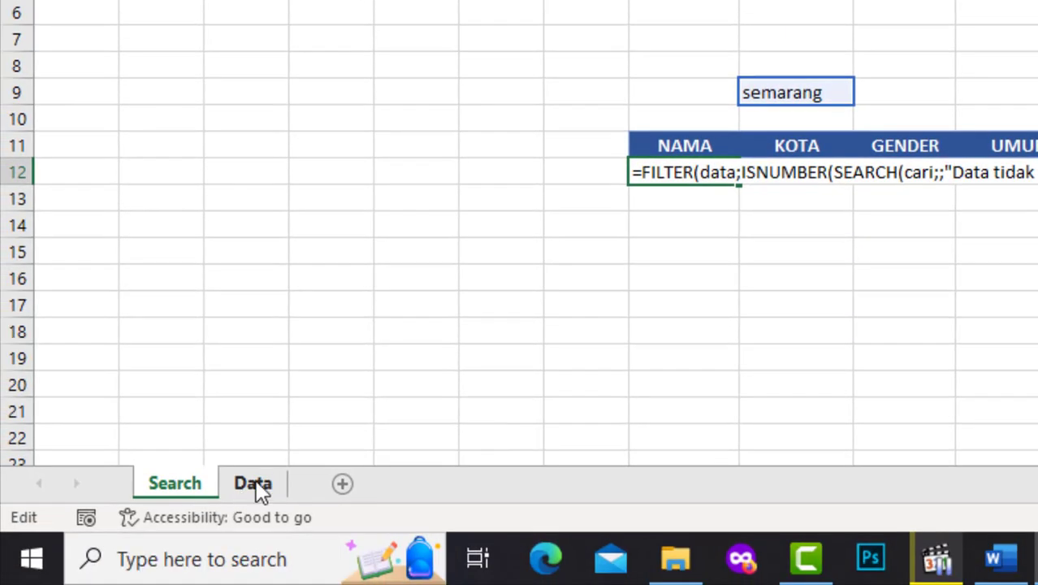
left_click(238, 576)
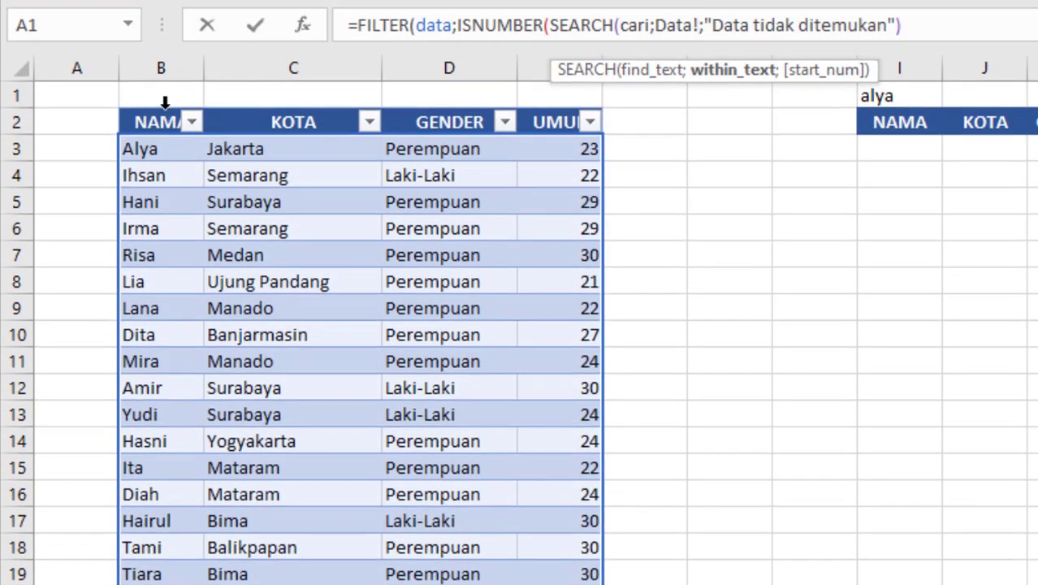
left_click(164, 26)
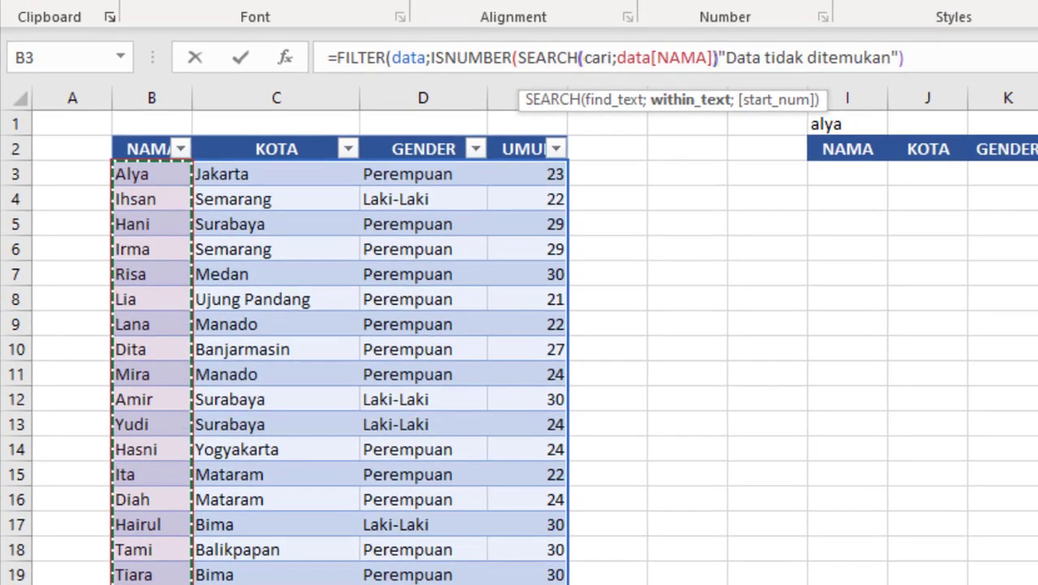
type("));")
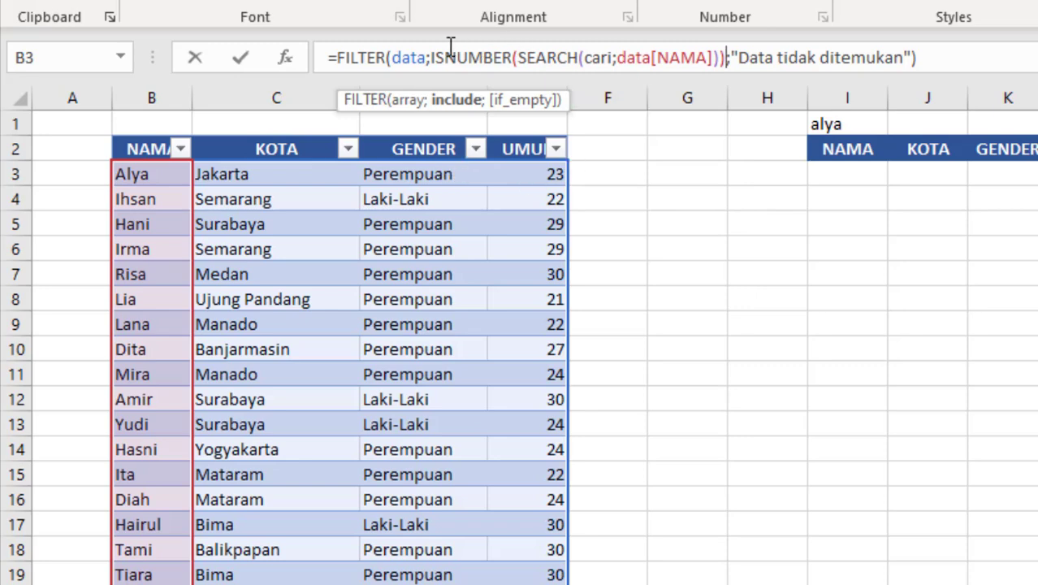
Add a copy of the ISNUMBER condition with + in the include argument and point it to data[KOTA]
left_click_drag(431, 57, 728, 68)
key("ctrl+c")
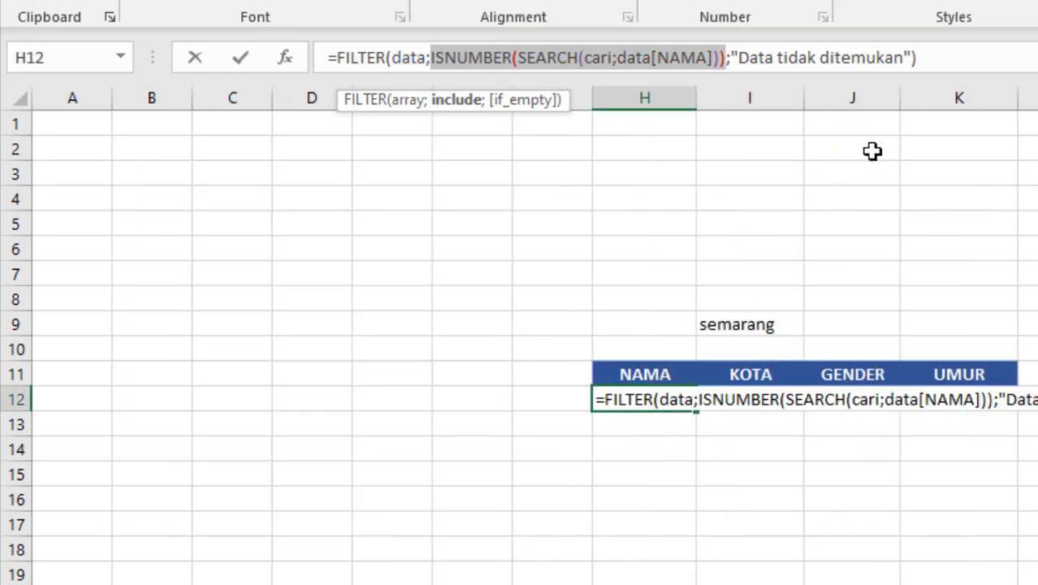
left_click(725, 59)
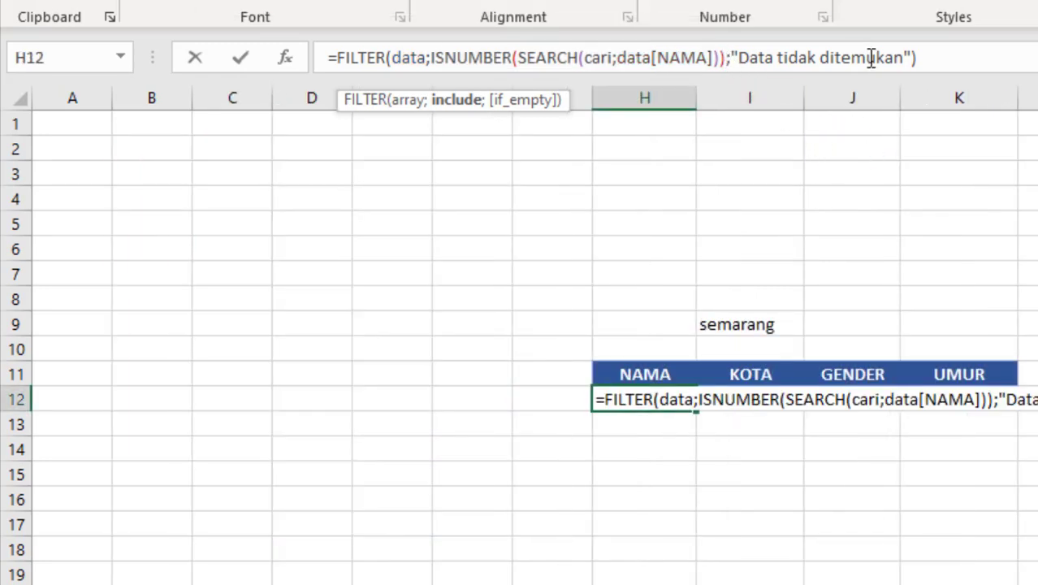
type("+")
key("ctrl+v")
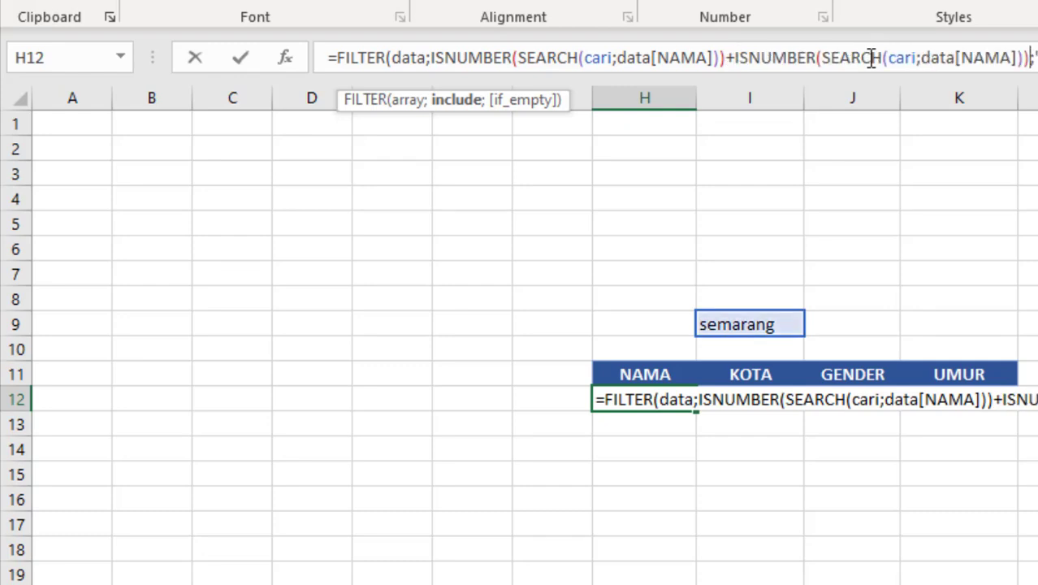
left_click_drag(961, 58, 1004, 62)
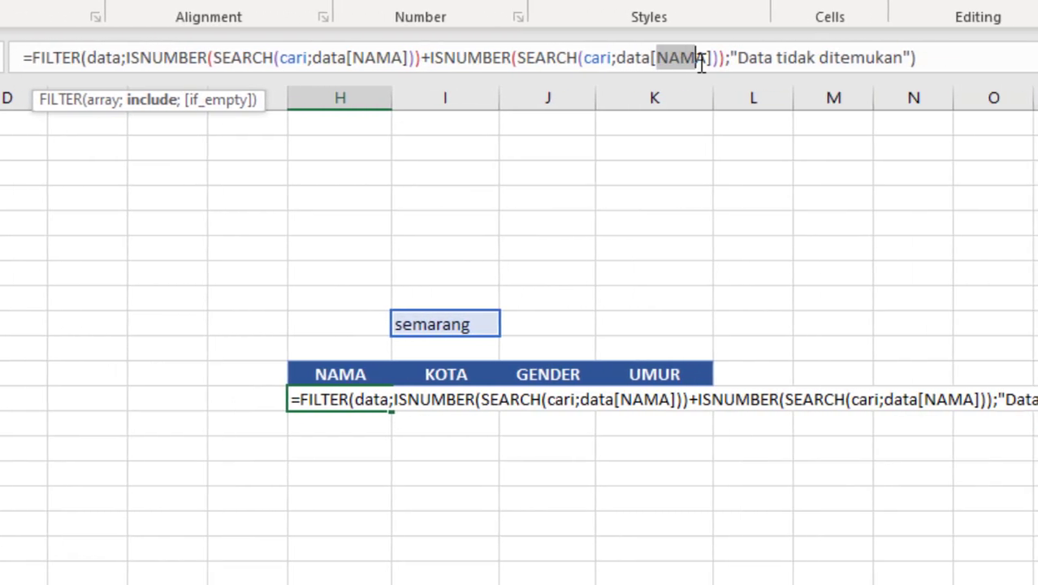
left_click_drag(700, 63, 705, 63)
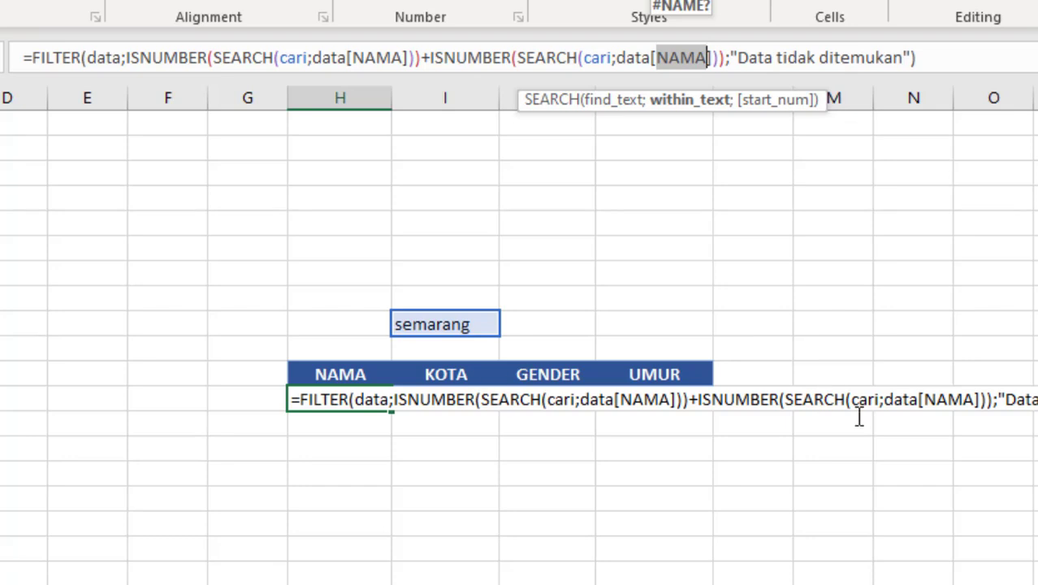
type("kota")
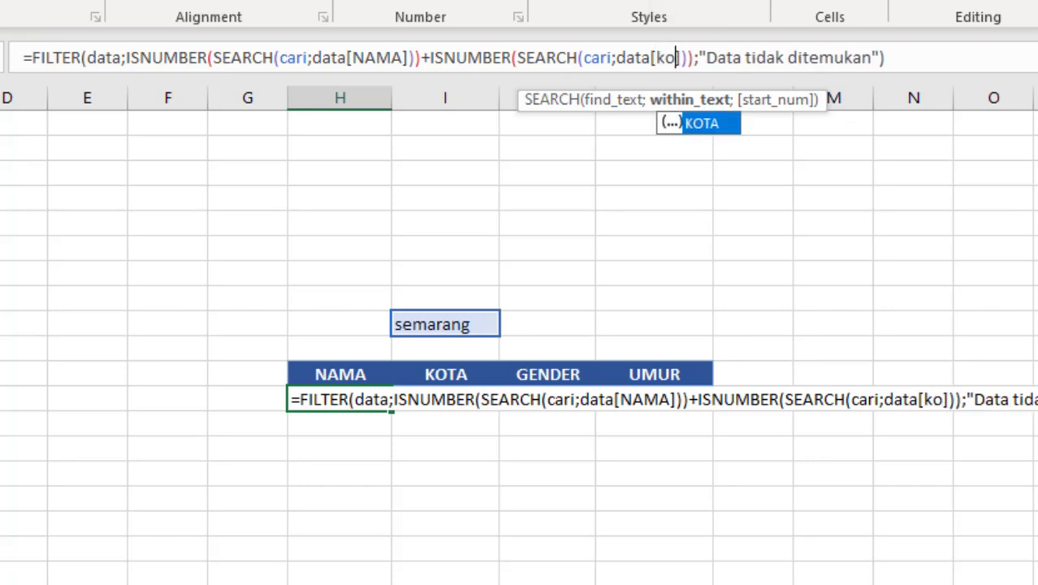
key("Tab")
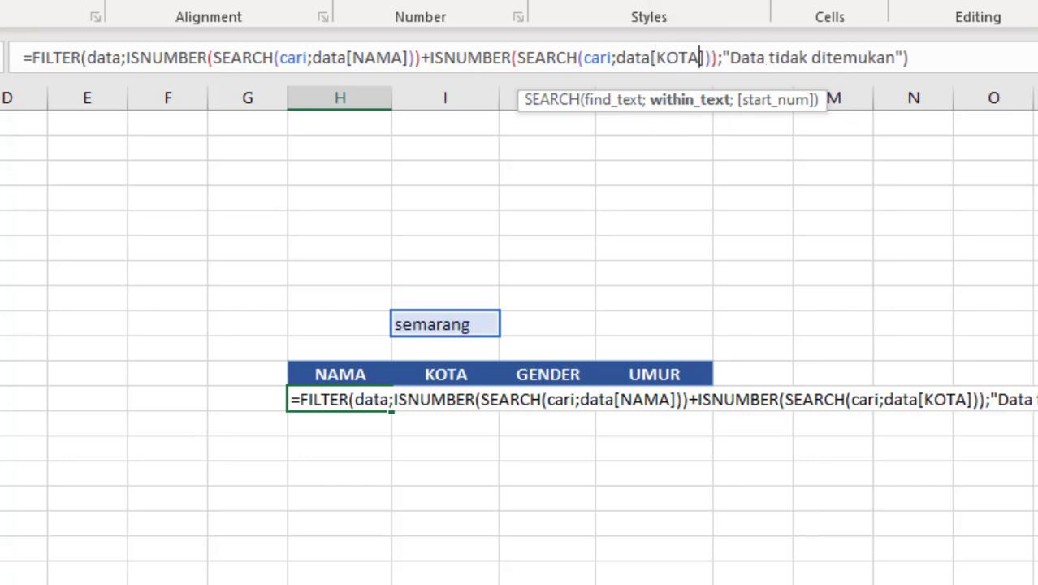
Append a third ISNUMBER(SEARCH()) condition with + after the KOTA one, searching data[GENDER]
left_click(718, 58)
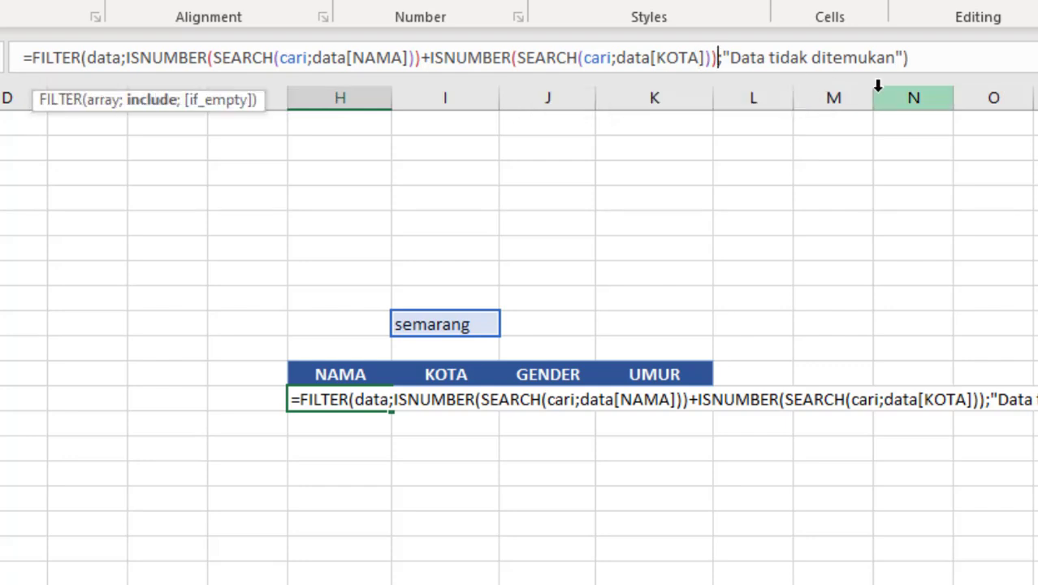
type("+")
key("ctrl+v")
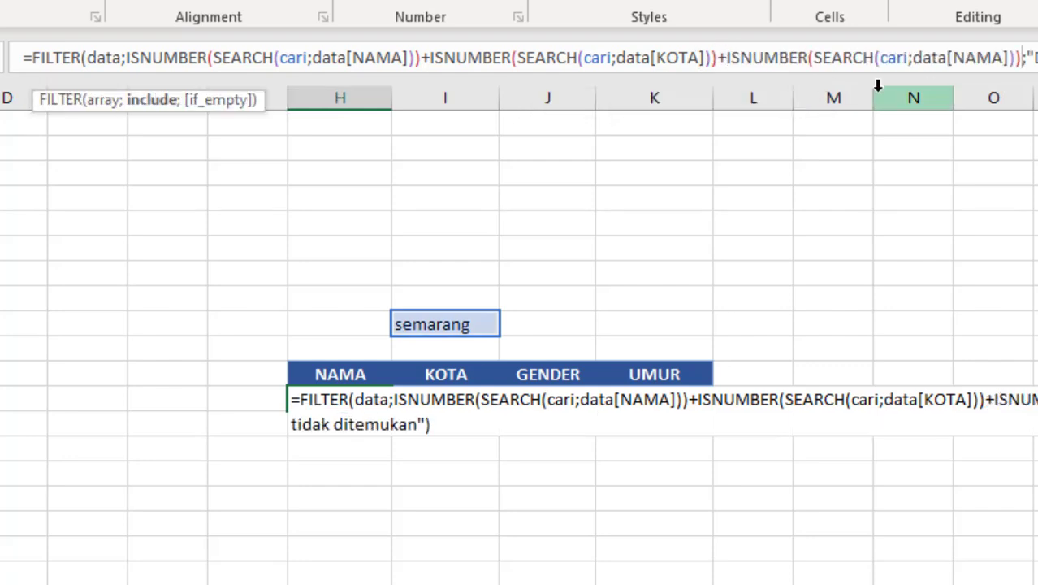
left_click(966, 57)
left_click_drag(955, 59, 1003, 61)
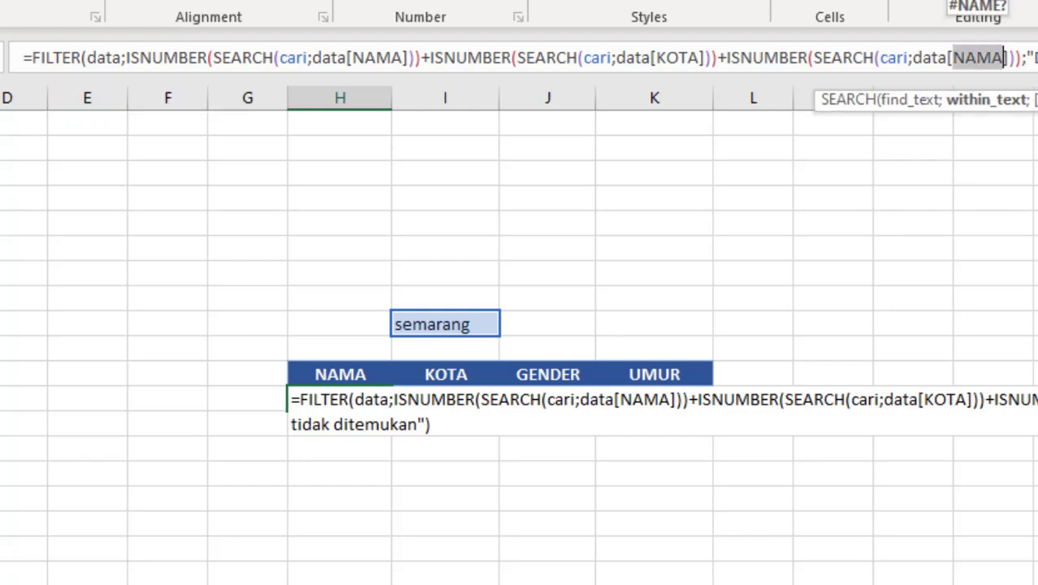
type("gender")
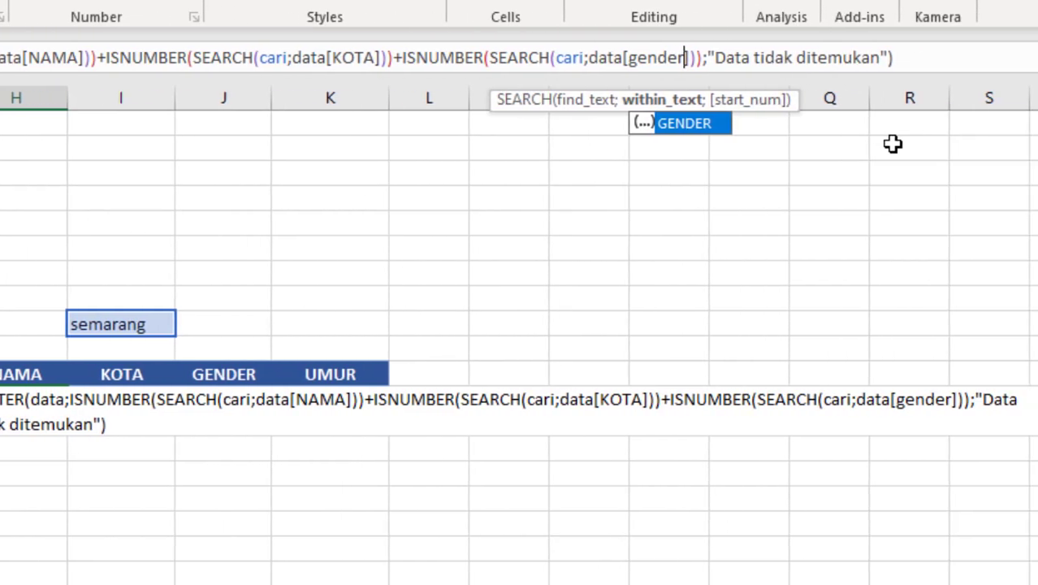
key("Tab")
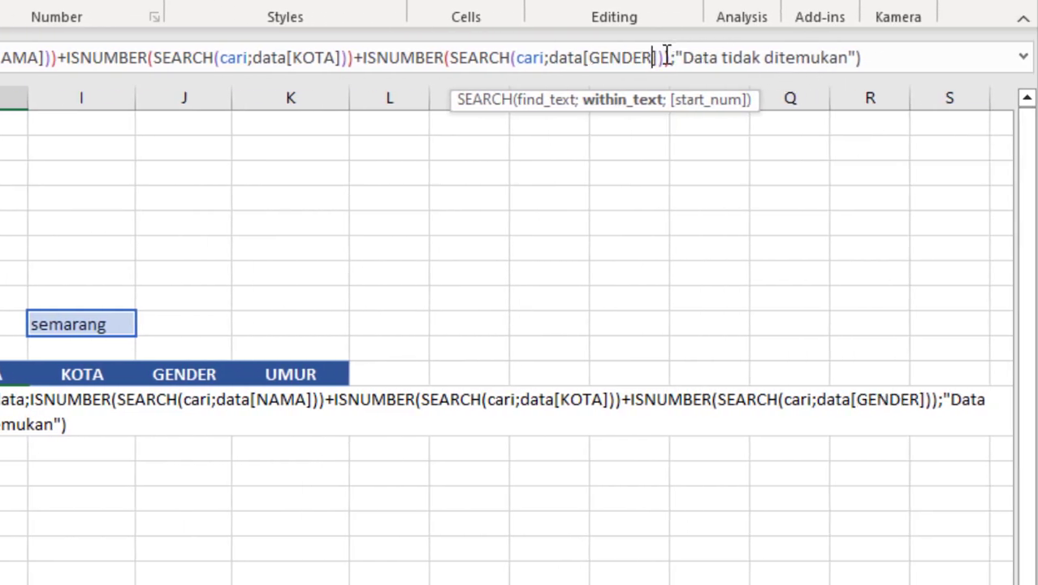
Append a fourth condition, +ISNUMBER(SEARCH(cari;data[UMUR])), after the GENDER one and commit the FILTER formula
left_click(671, 58)
type("+")
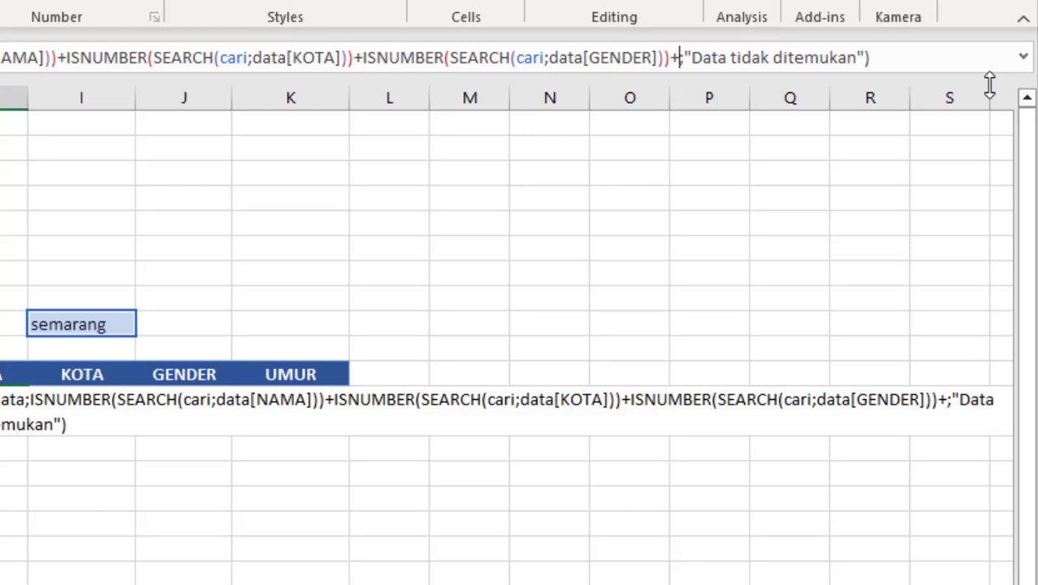
type("ISNUMBER(SEARCH(cari;data[NAMA]))")
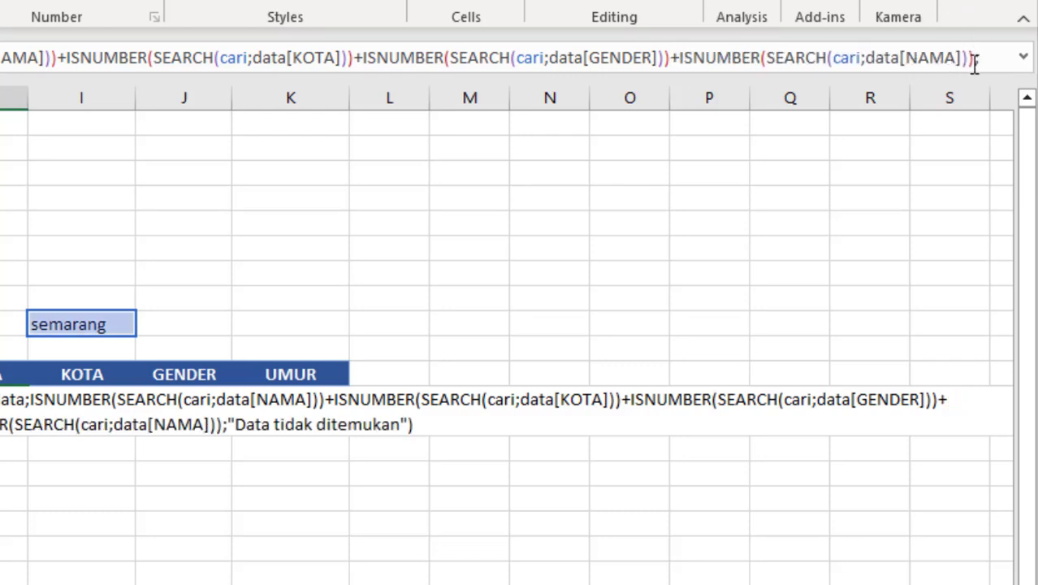
left_click_drag(961, 57, 903, 57)
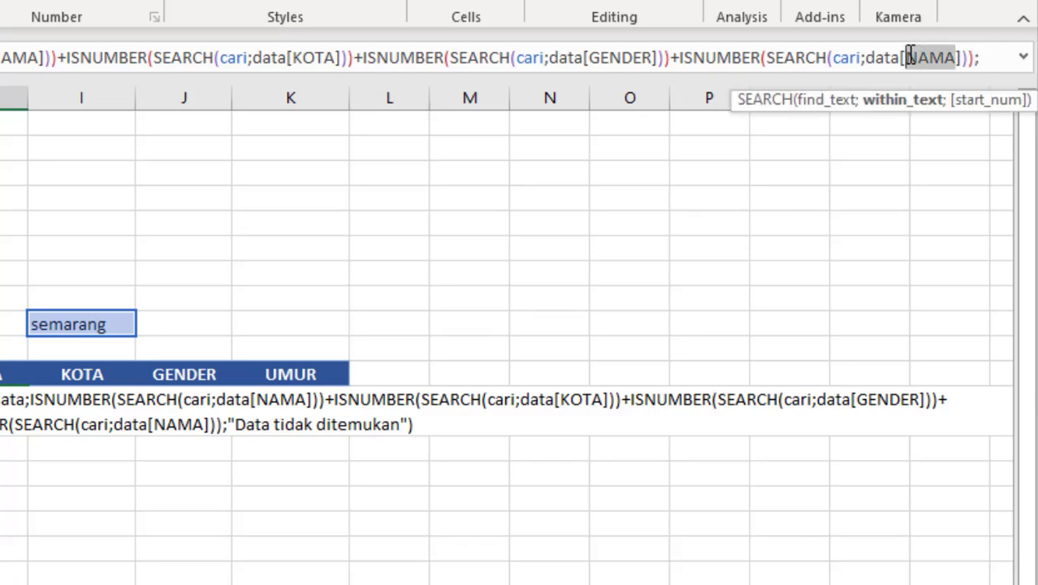
type("umur")
key("Tab")
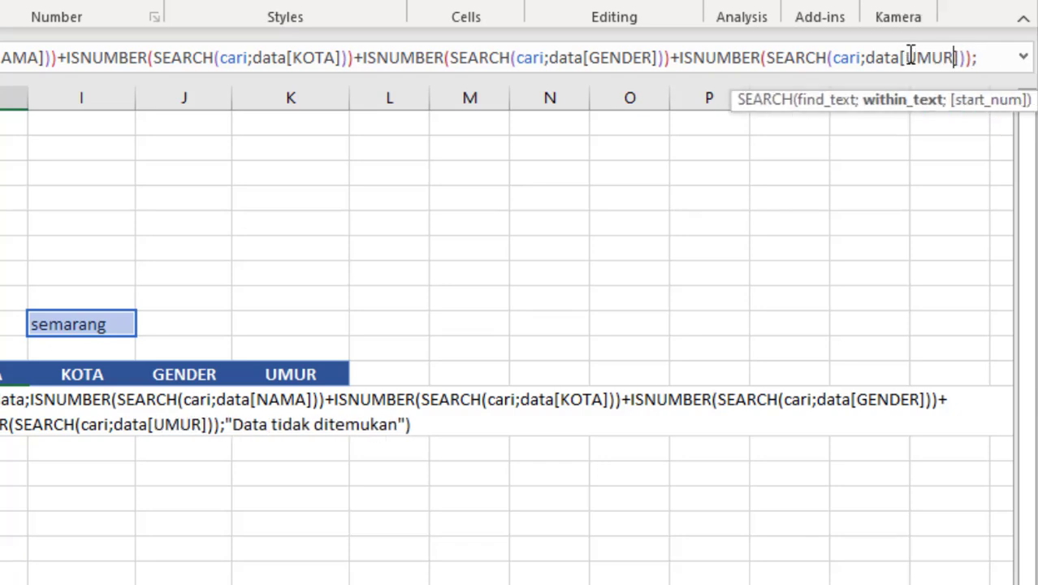
key("Return")
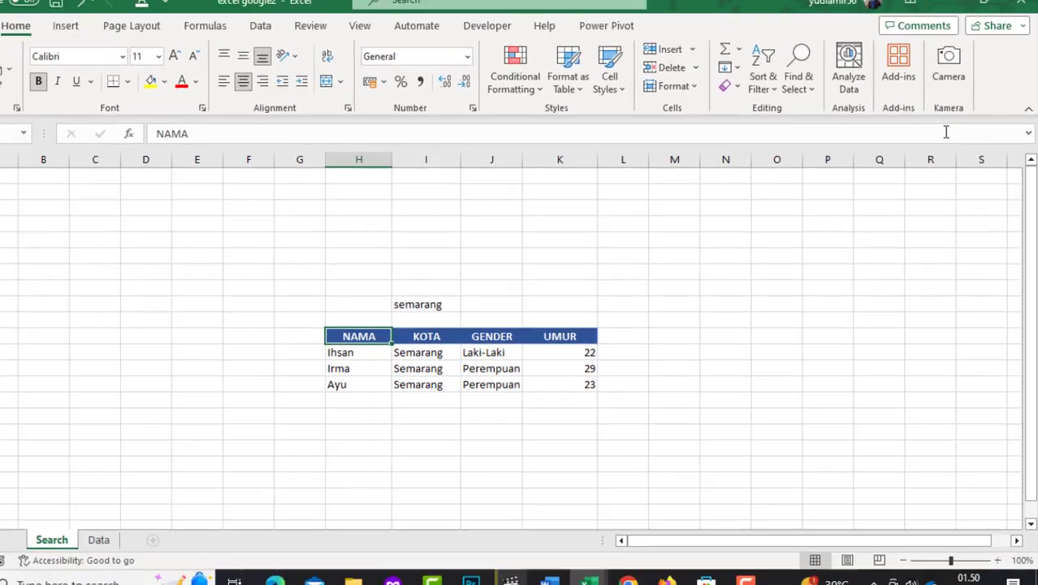
Test the search cell I9 with jakarta and with the first name from the data table's first row
key("Up")
key("Up")
key("Right")
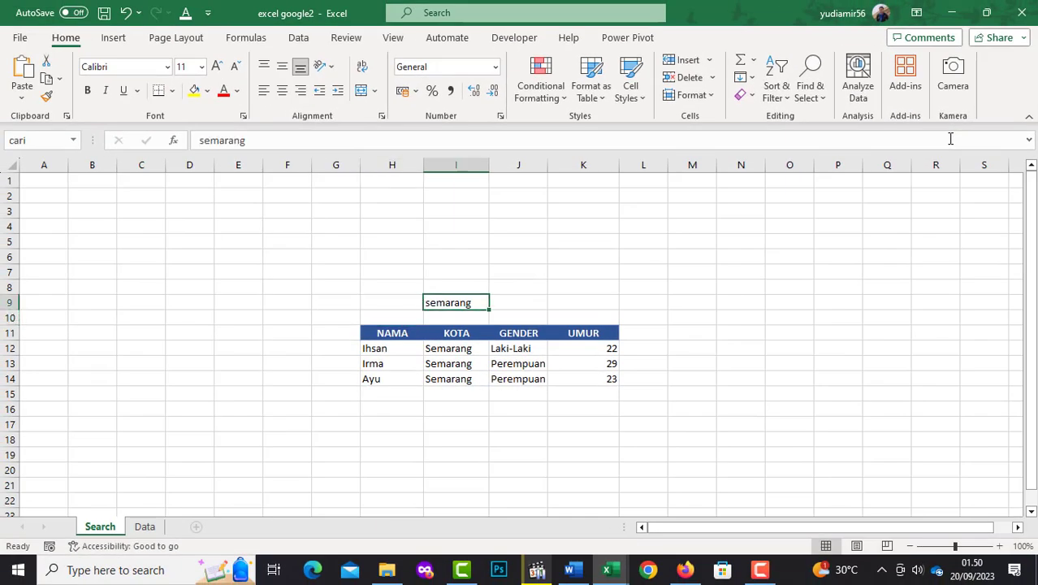
type("jakrat")
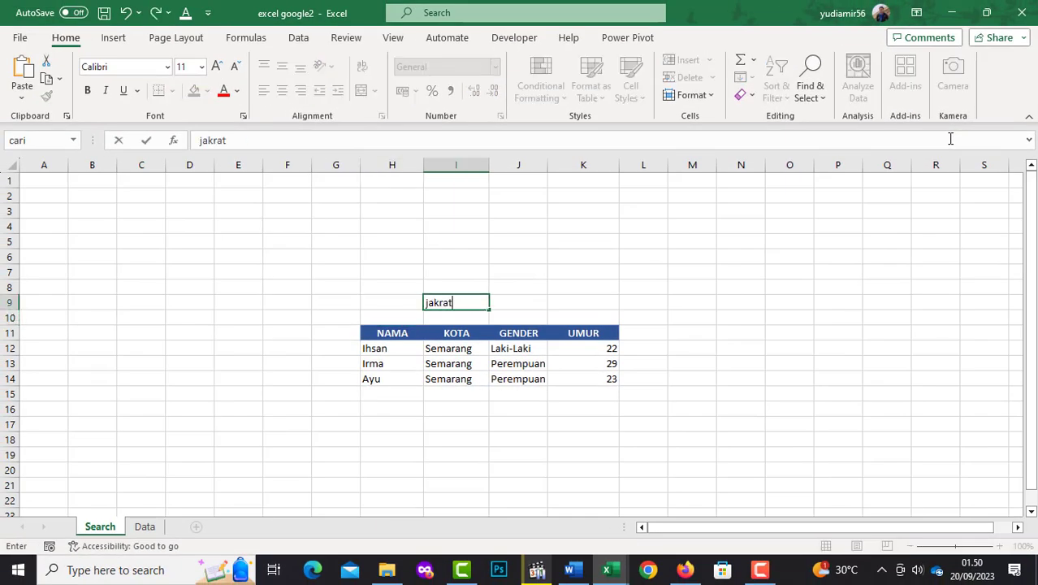
key("BackSpace")
key("BackSpace")
key("BackSpace")
type("arta")
key("ctrl+Return")
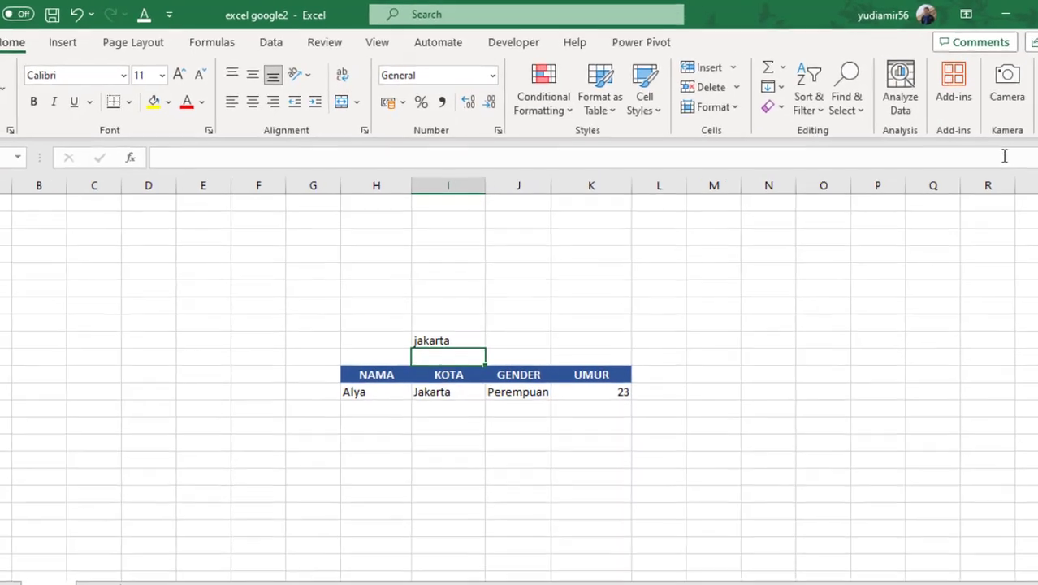
type("alya")
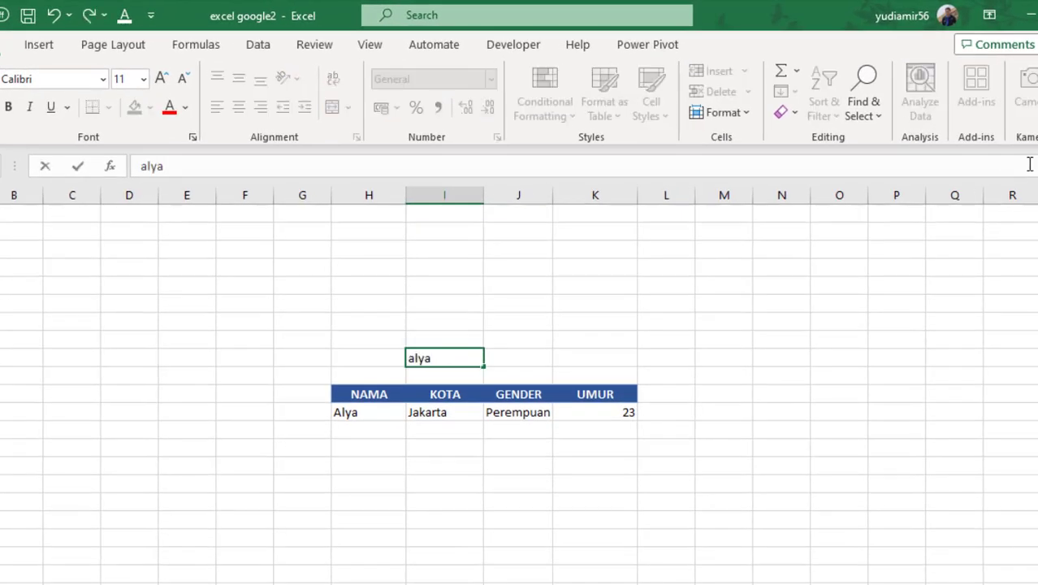
key("Return")
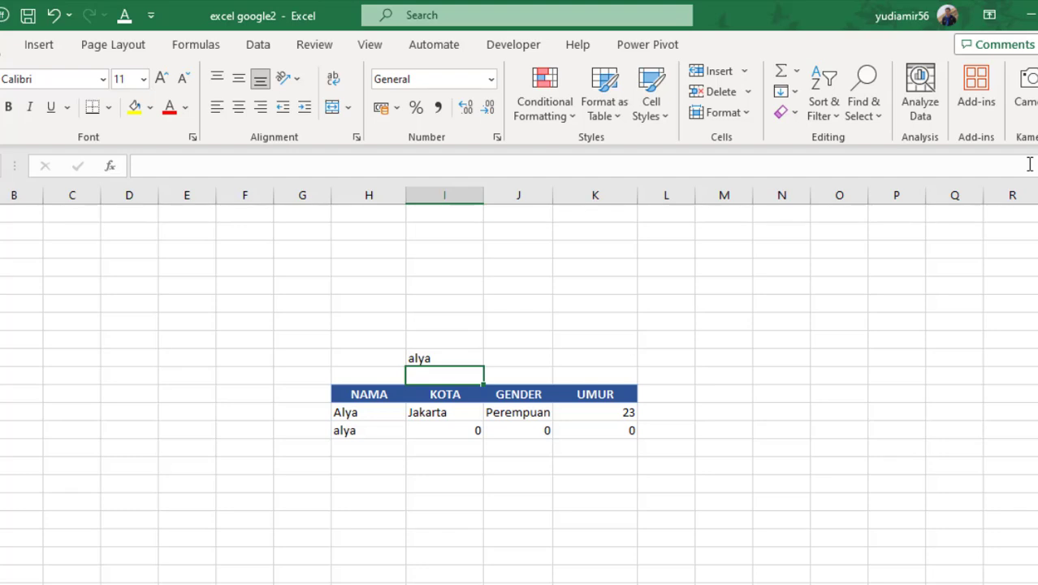
Test the search cell I9 with laki and with 22
key("Up")
key("Up")
key("Down")
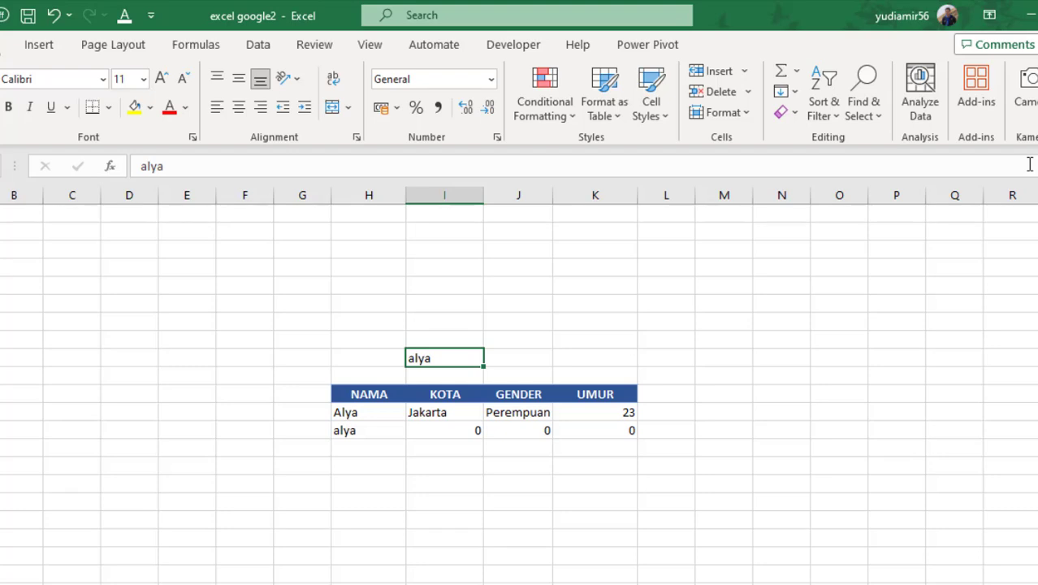
type("laki")
key("Return")
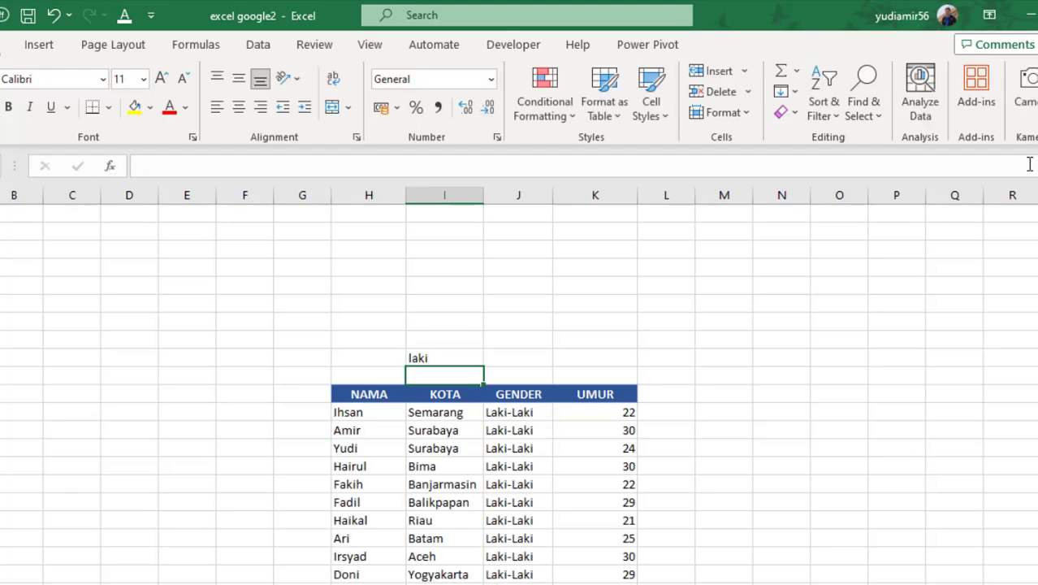
key("Up")
type("22")
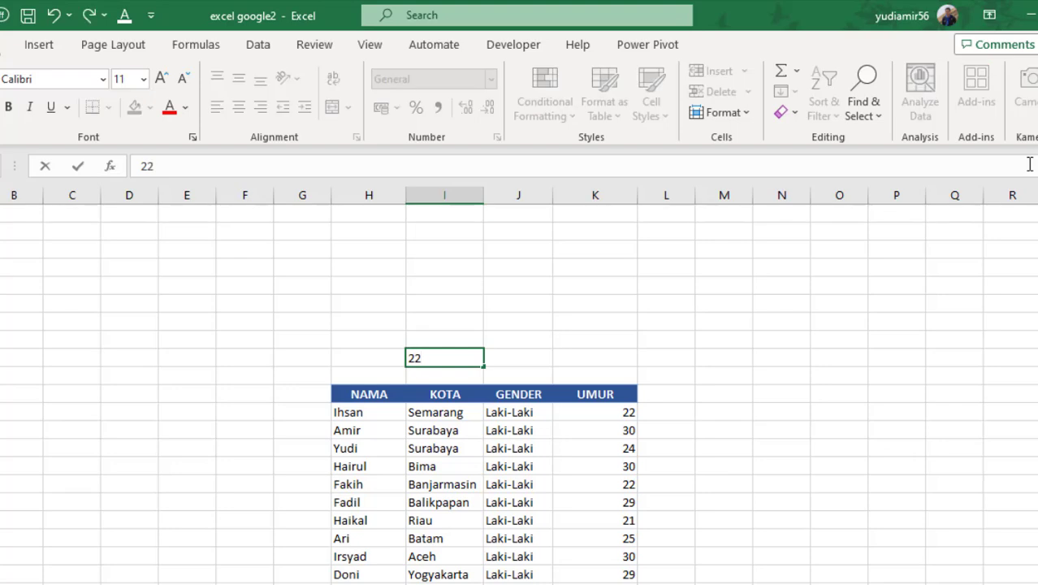
key("Return")
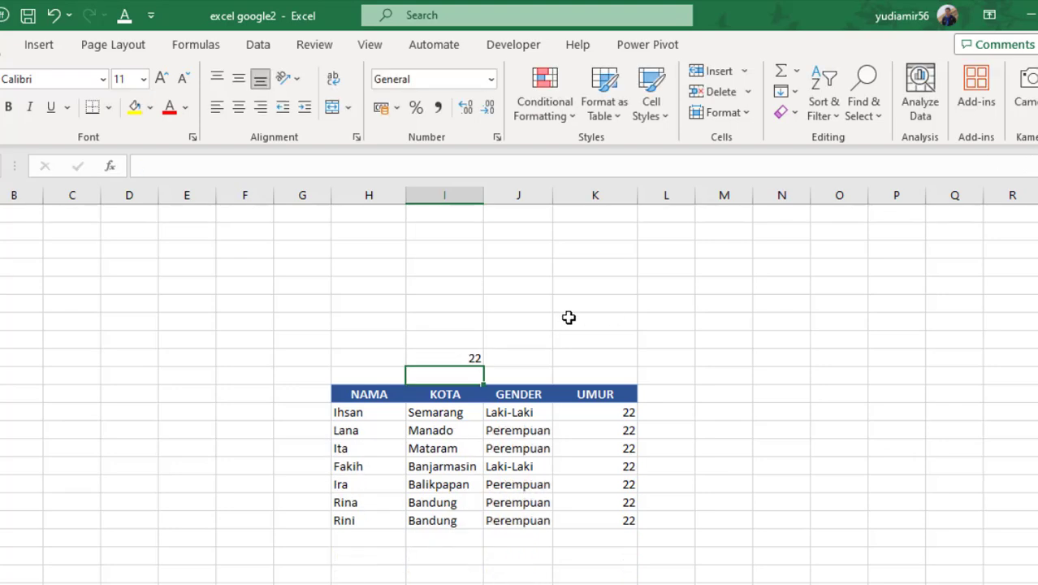
left_click(455, 357)
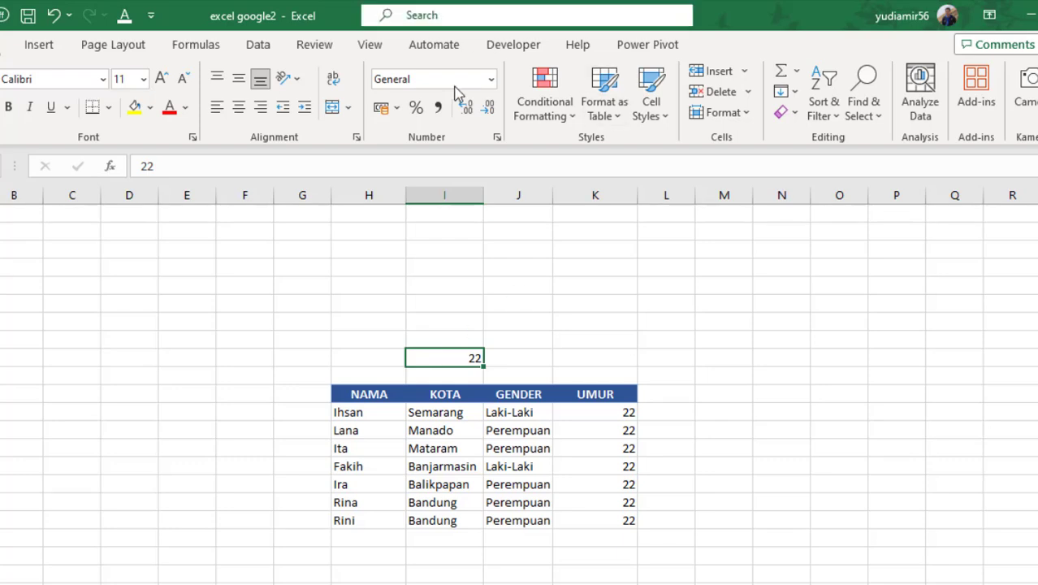
left_click(508, 45)
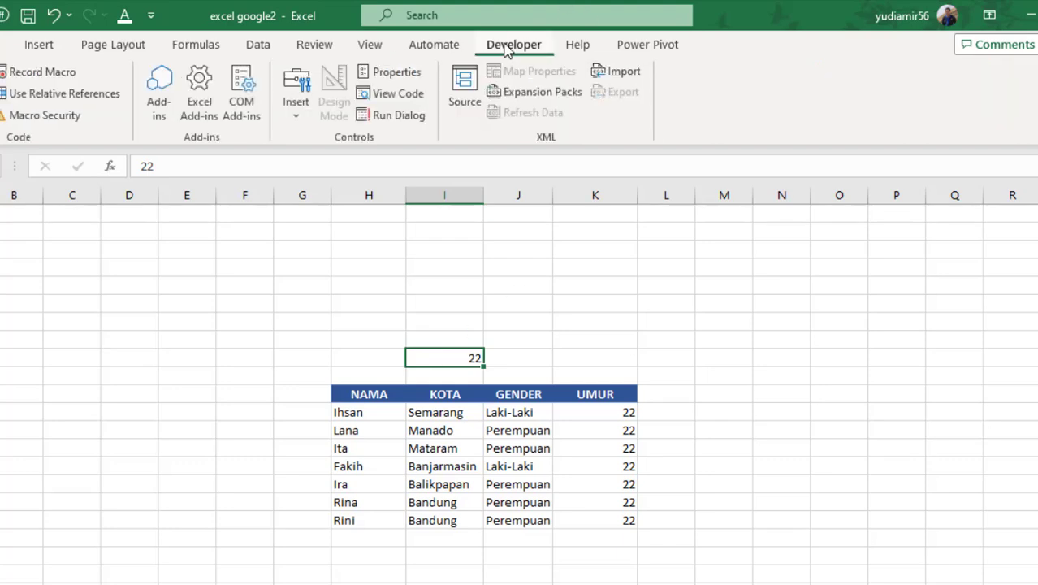
left_click(295, 122)
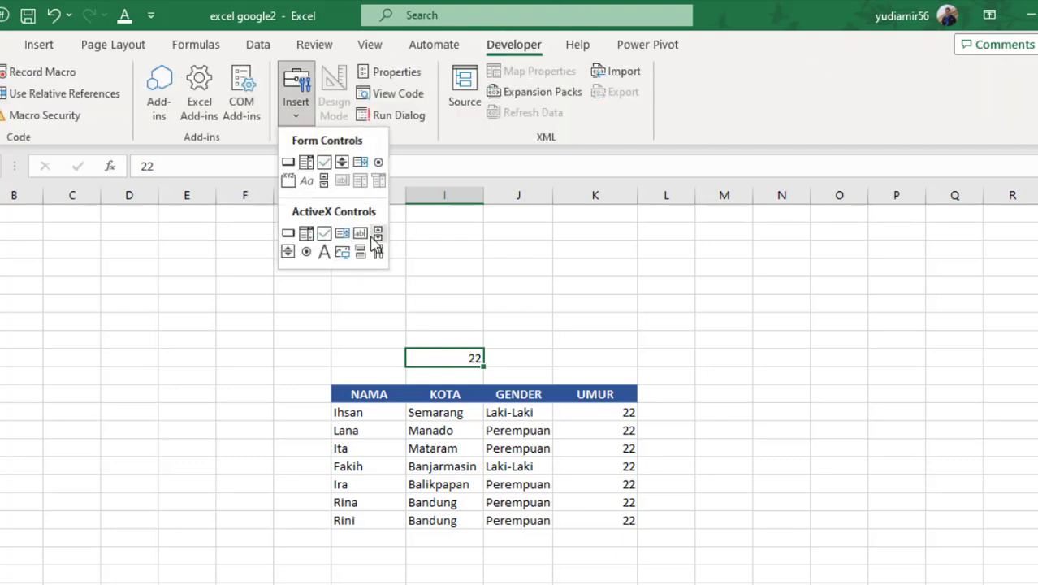
left_click(731, 300)
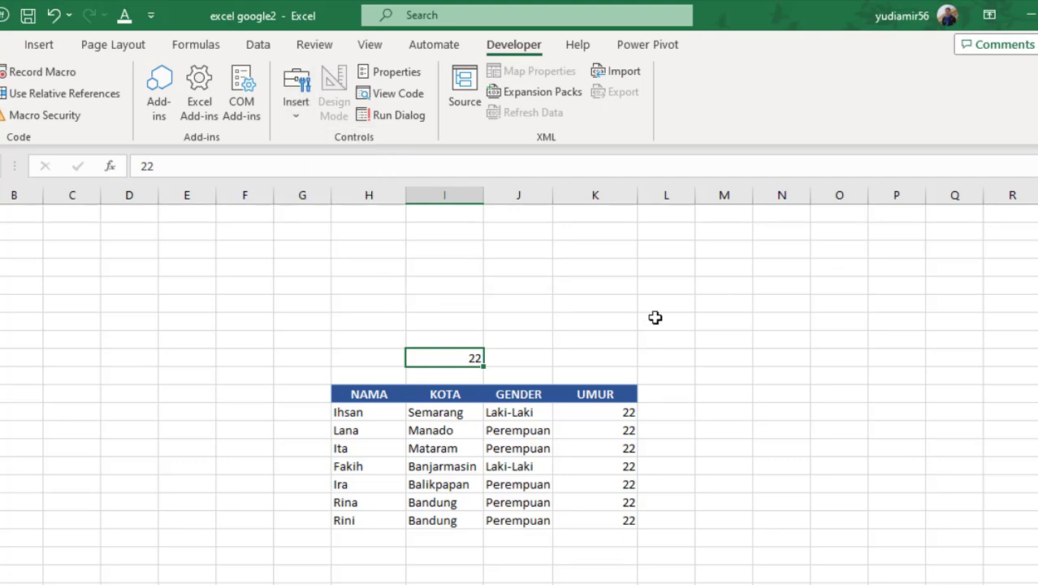
left_click(624, 318)
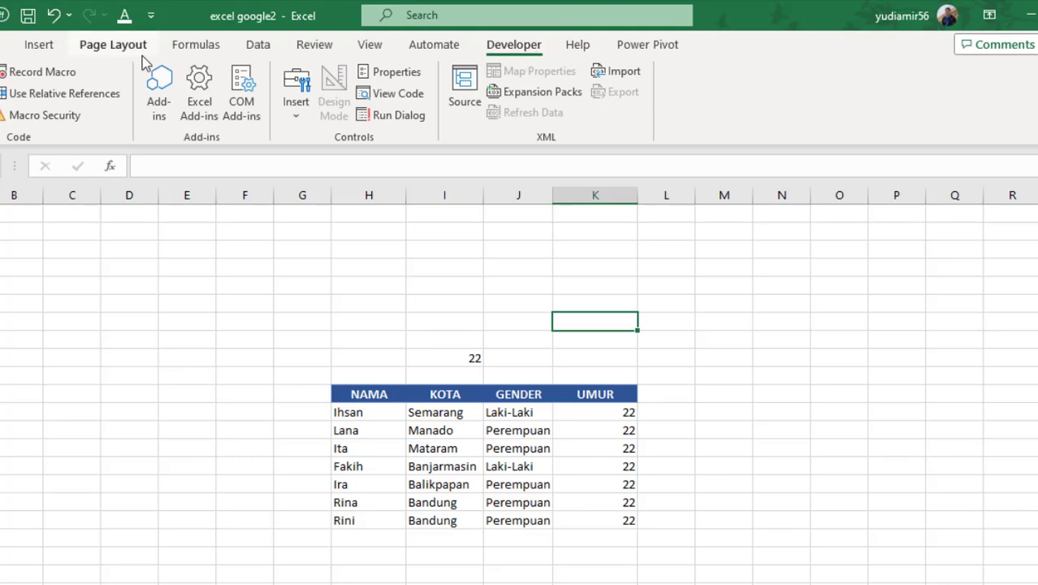
Open the ribbon customization settings to check that Developer is enabled among the main tabs, and close them
left_click(113, 45)
right_click(945, 91)
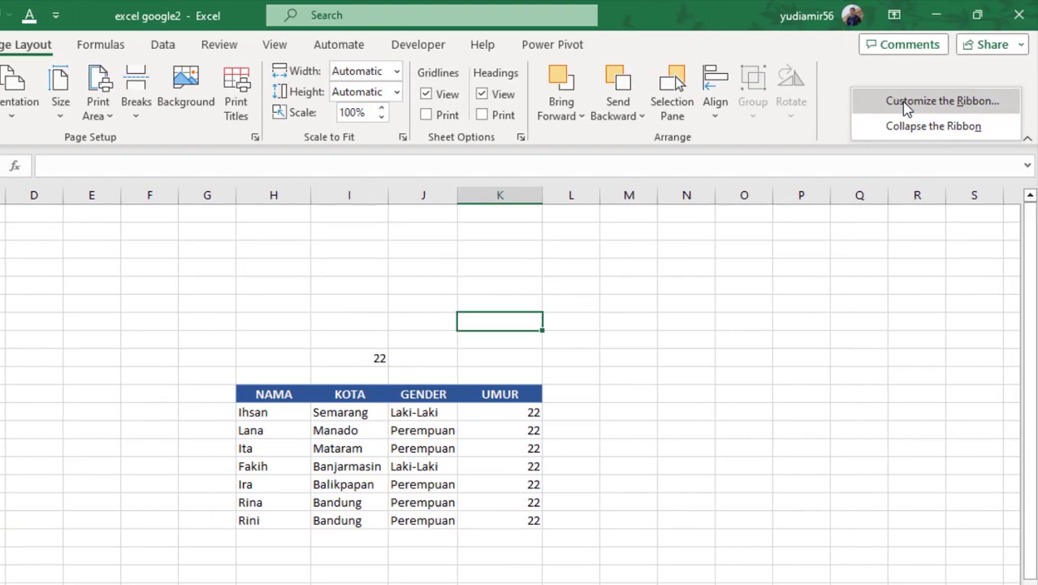
left_click(899, 109)
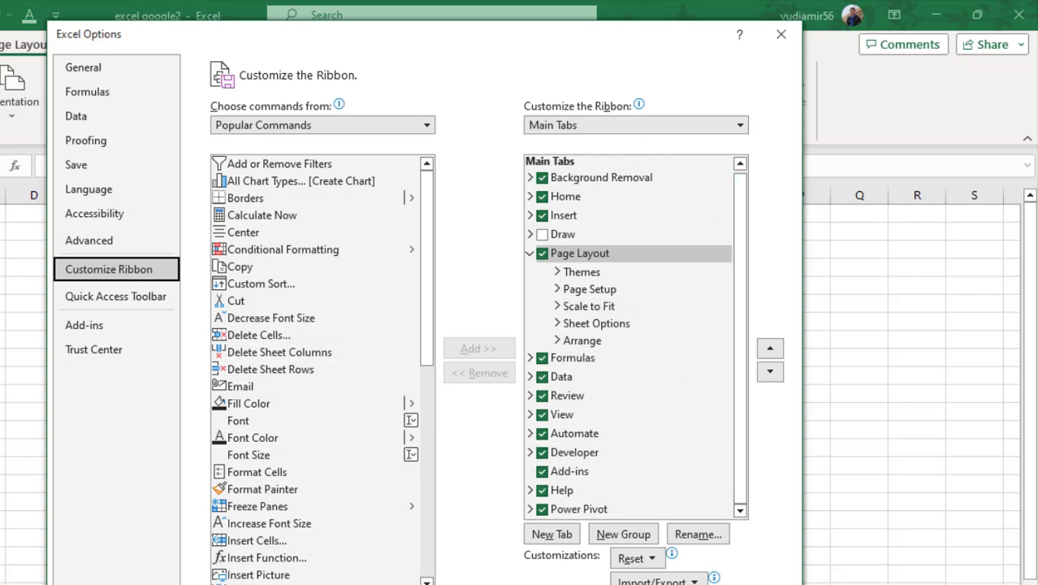
key("Return")
left_click(627, 374)
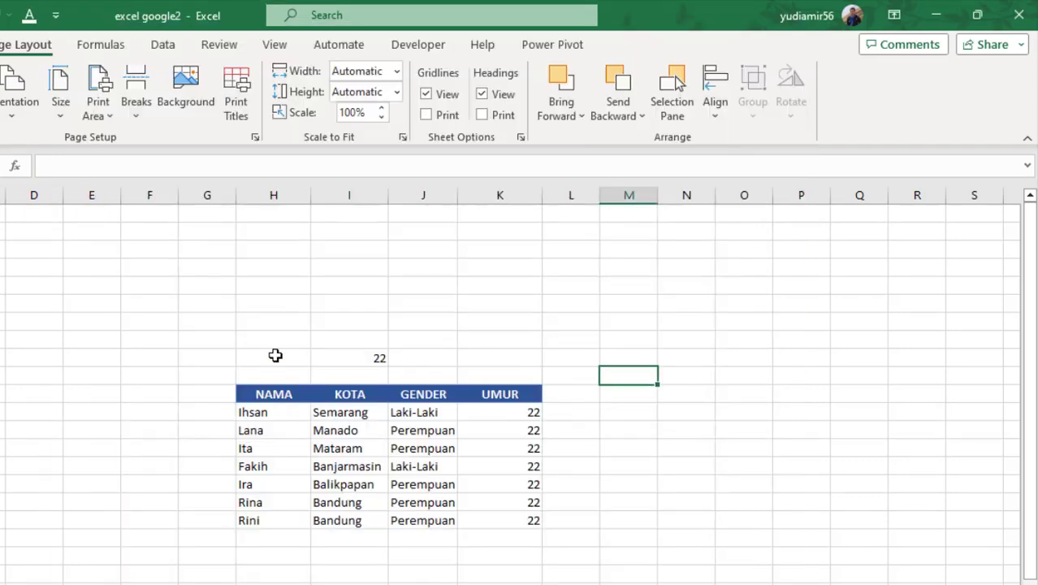
Draw an ActiveX text box about 23 pt high above the results table and place it across columns J to M, rows 6 to 7
left_click(275, 355)
left_click(412, 47)
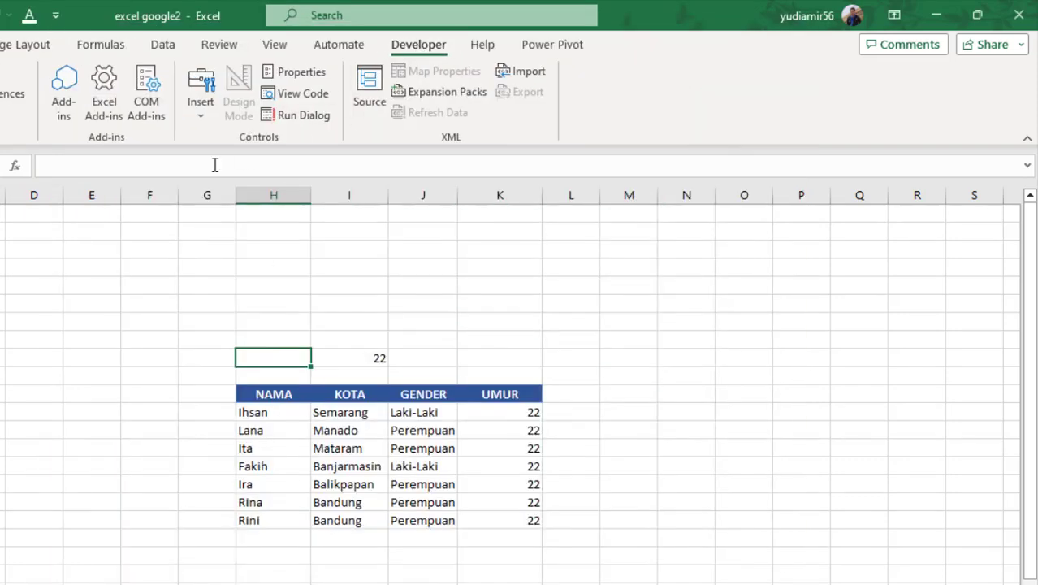
left_click(200, 114)
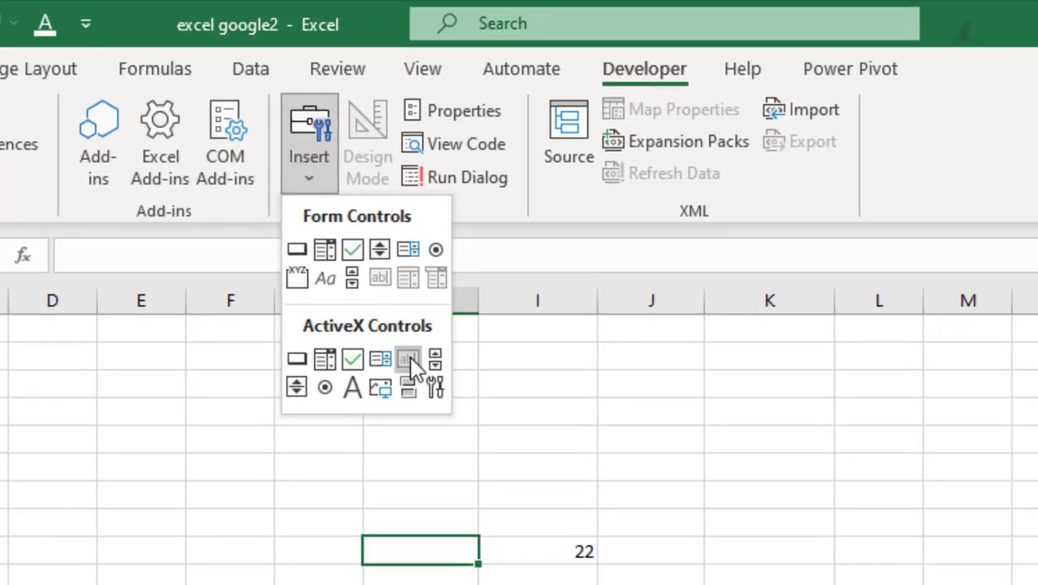
left_click(409, 359)
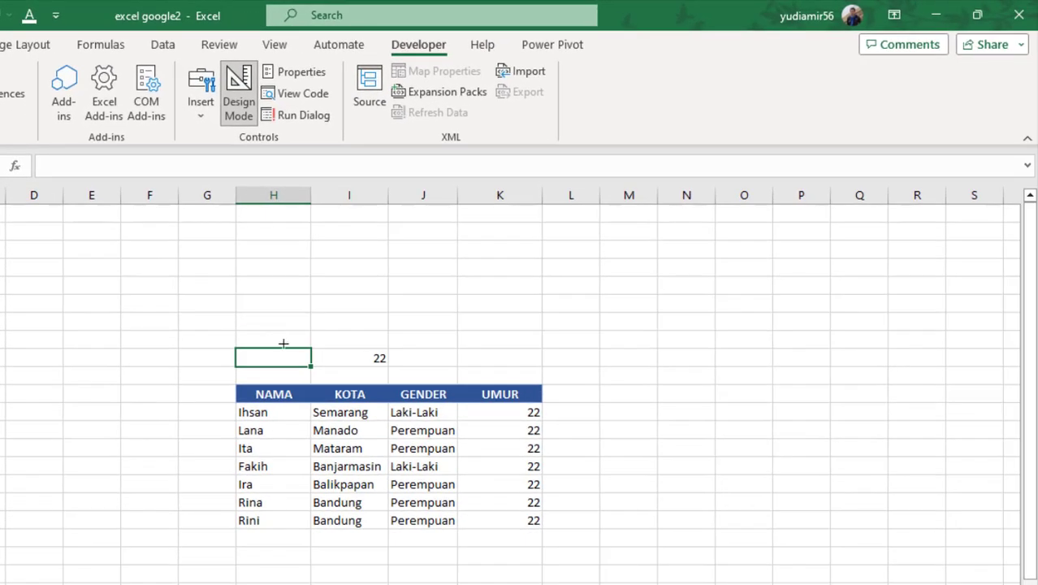
left_click_drag(434, 530, 725, 566)
left_click_drag(470, 368, 625, 316)
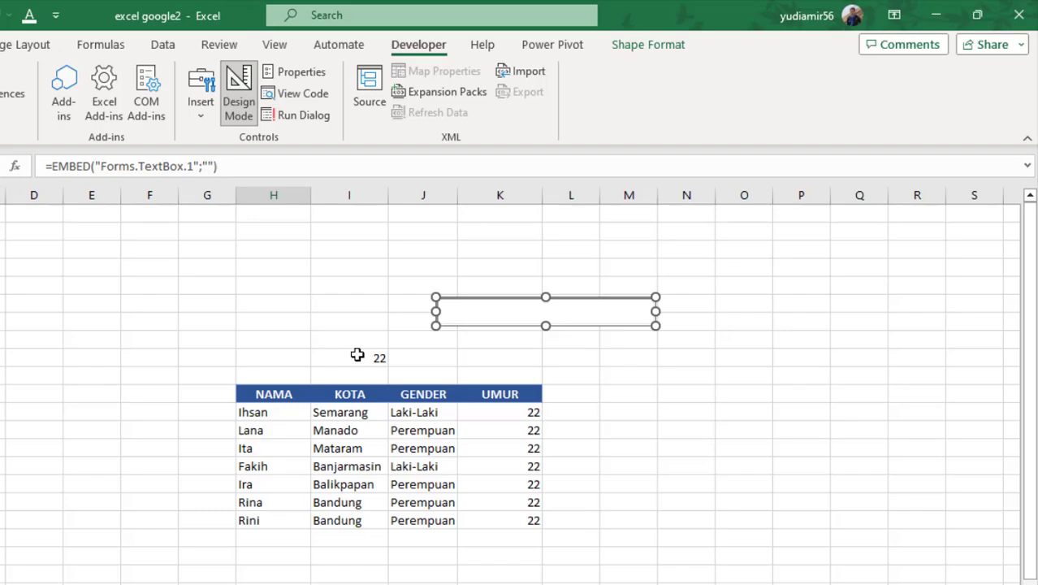
Set the text box's LinkedCell property to cari
right_click(507, 310)
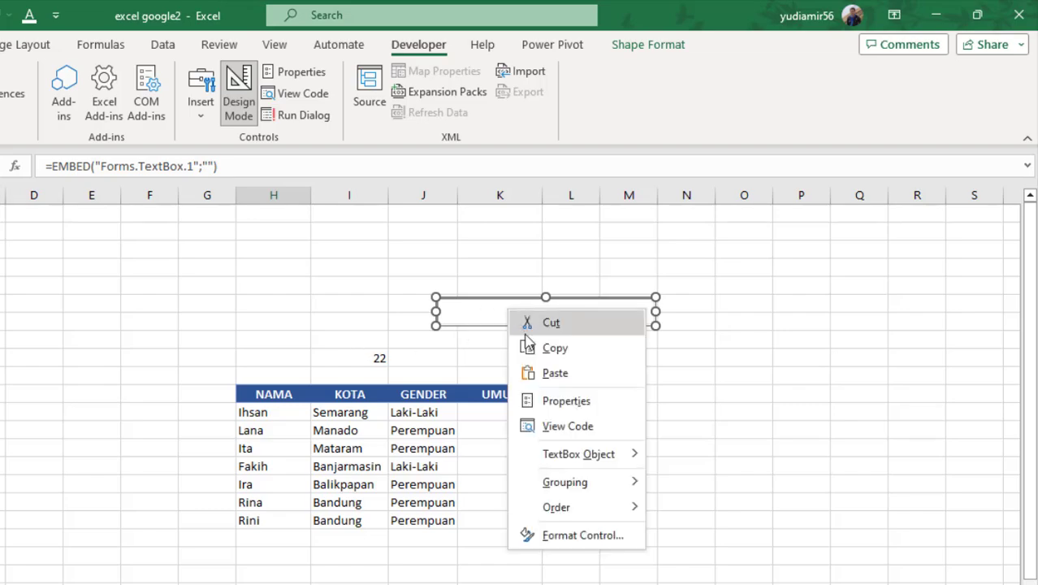
left_click(566, 400)
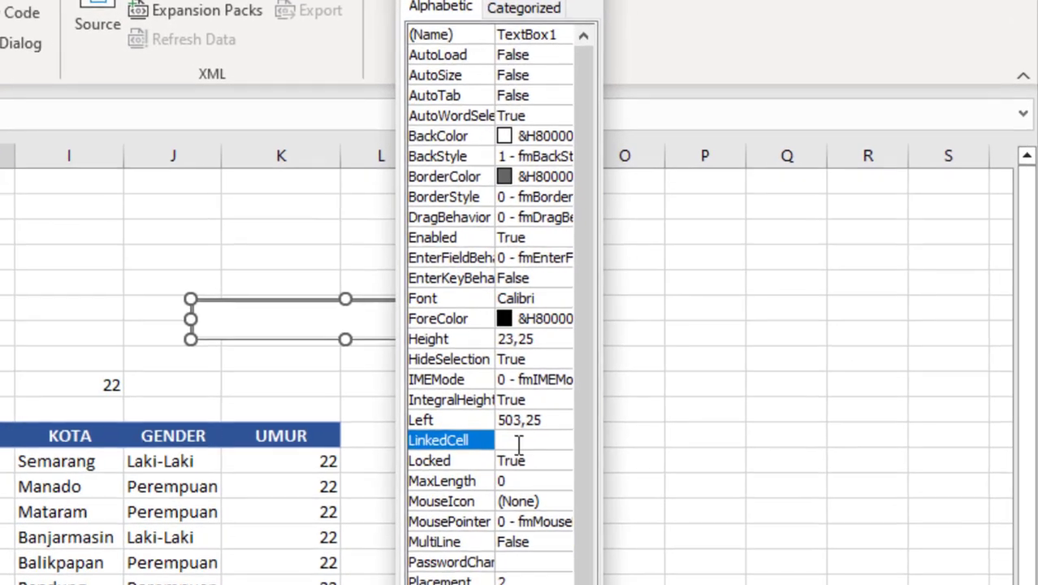
left_click(675, 397)
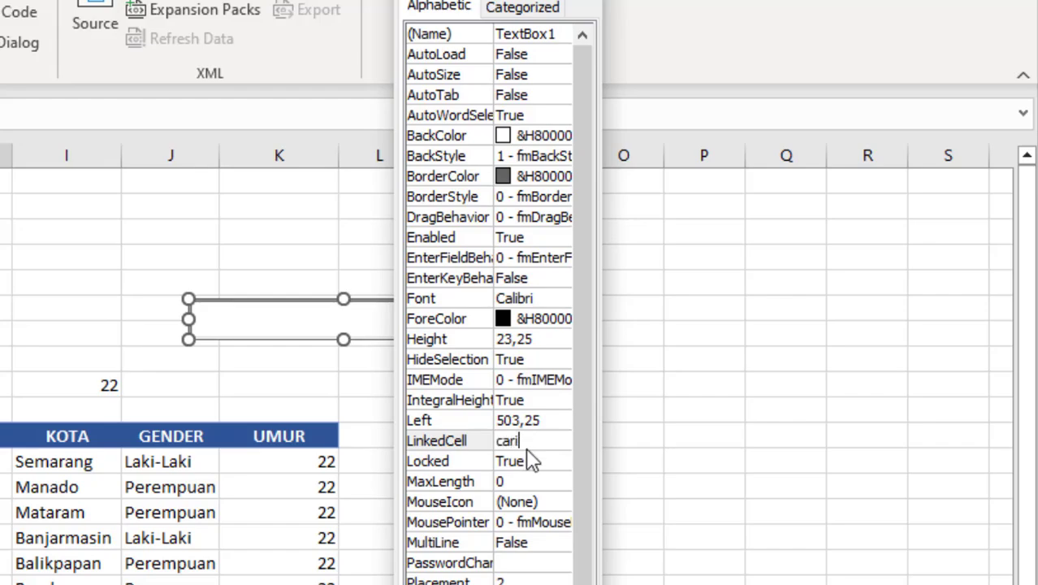
key("Return")
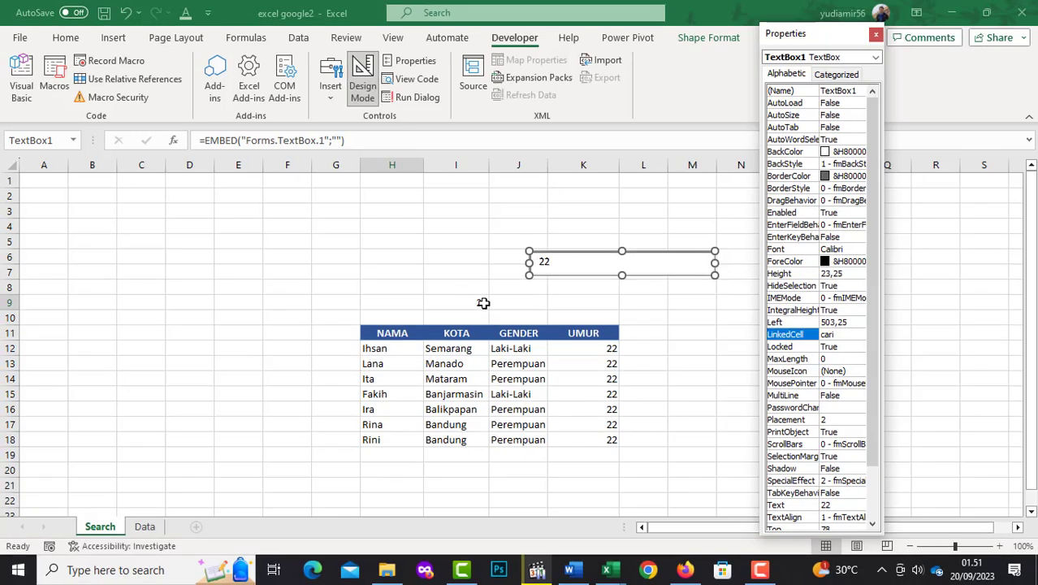
Move the text box over the search cell I9, just above the results table, and close its properties
left_click_drag(568, 257, 440, 290)
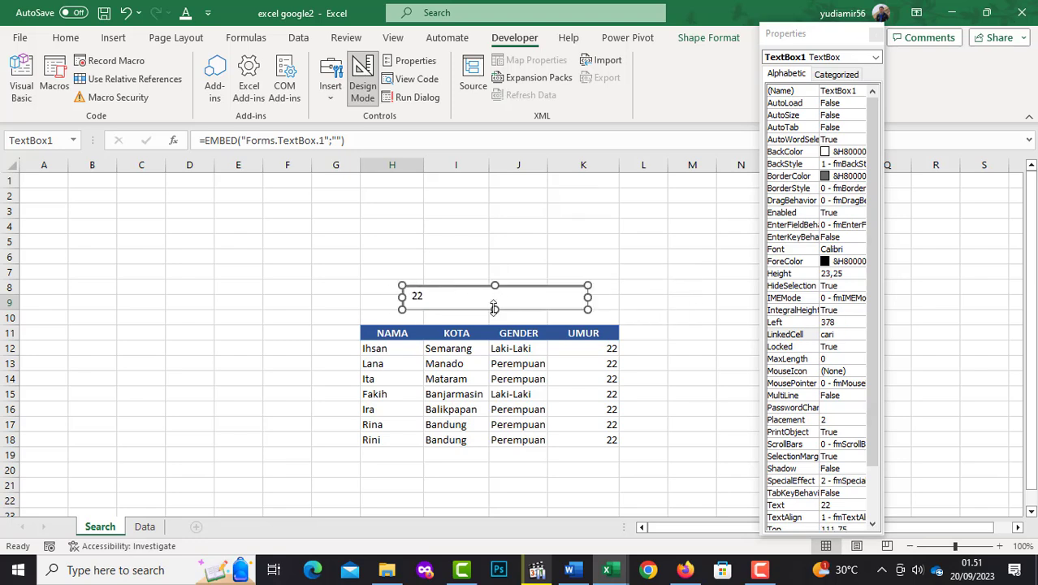
left_click(548, 250)
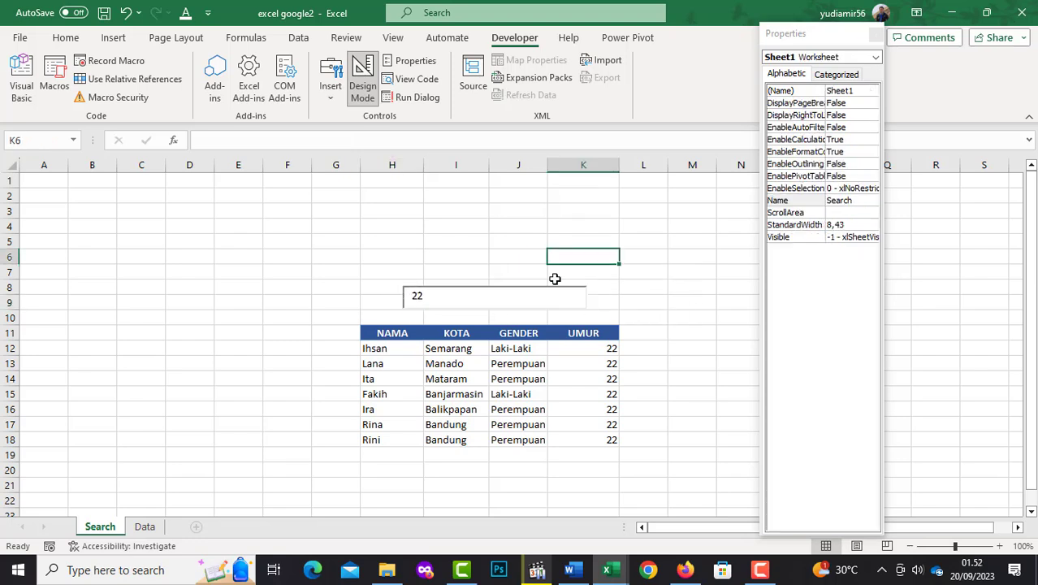
left_click(875, 37)
left_click(518, 278)
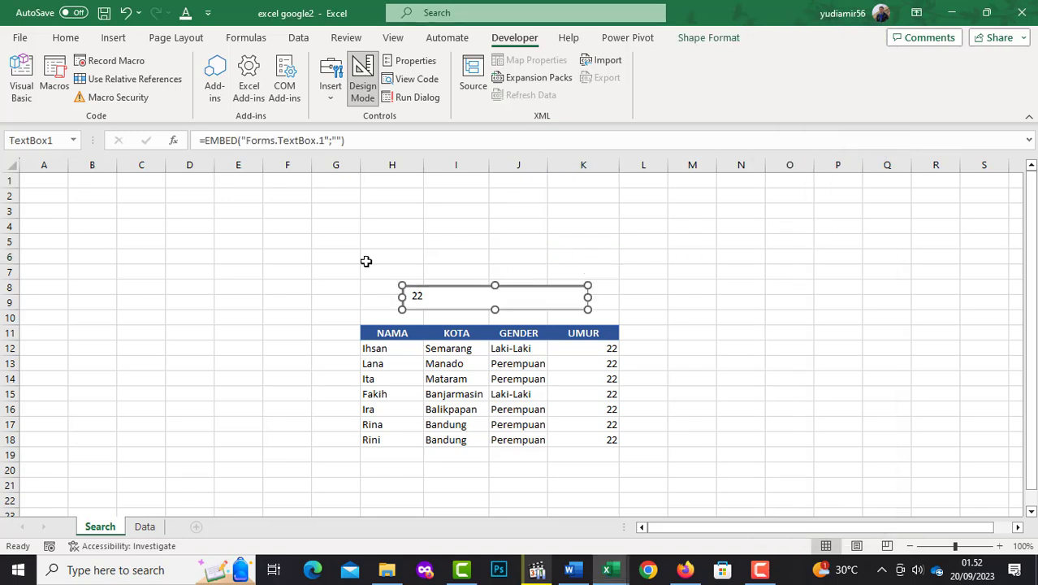
left_click(440, 220)
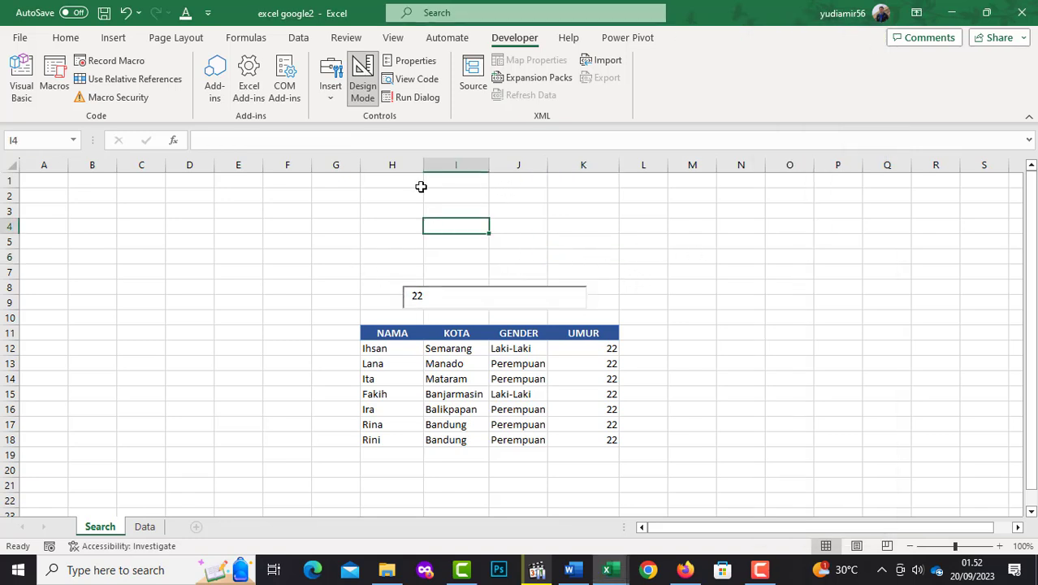
left_click_drag(421, 193, 594, 253)
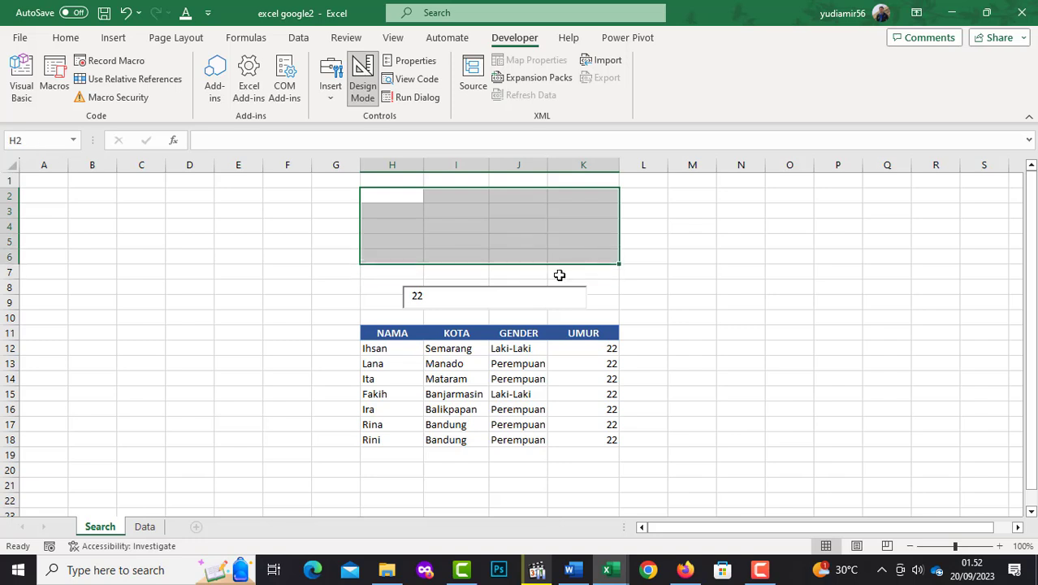
left_click(461, 298)
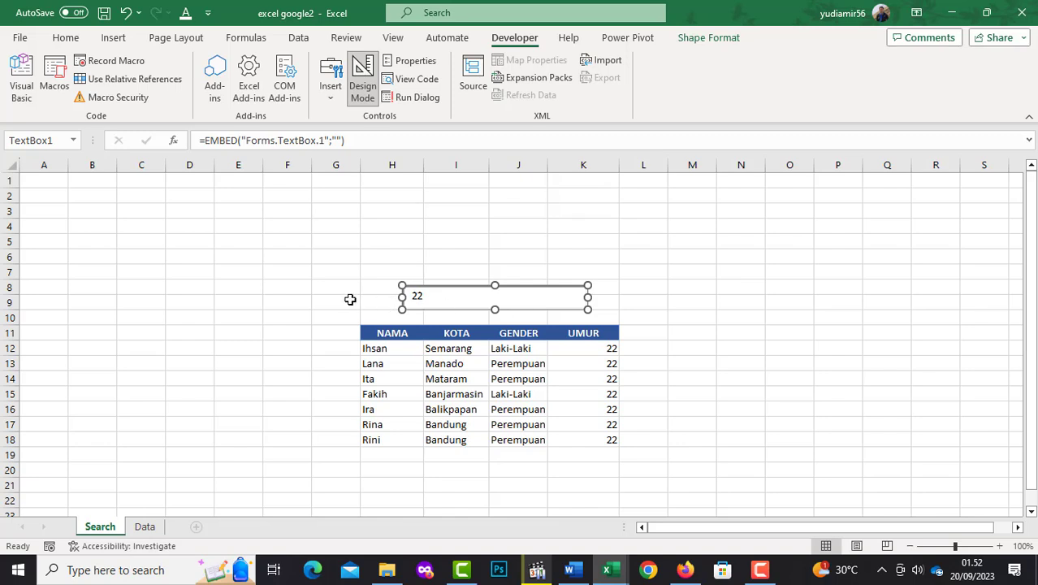
left_click(637, 290)
left_click(336, 241)
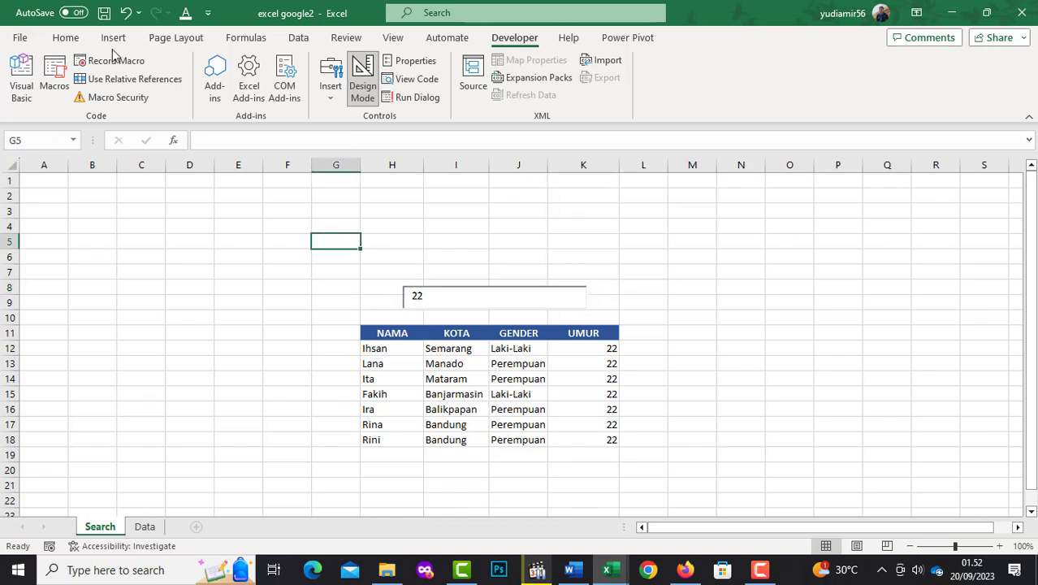
Insert the pictures excel and Untitled-2 from the search bar folder on this device
left_click(114, 38)
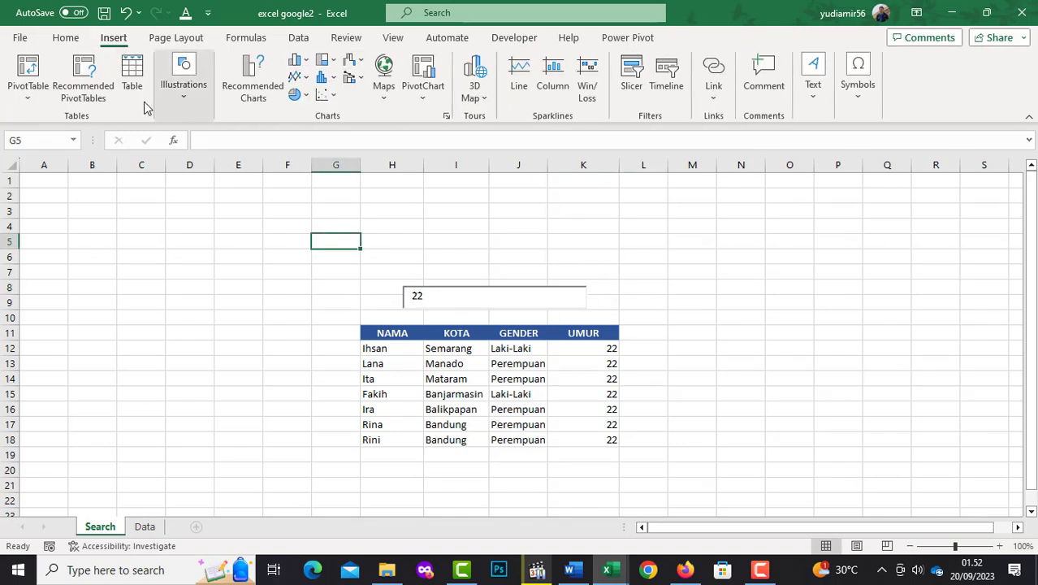
left_click(184, 89)
left_click(186, 159)
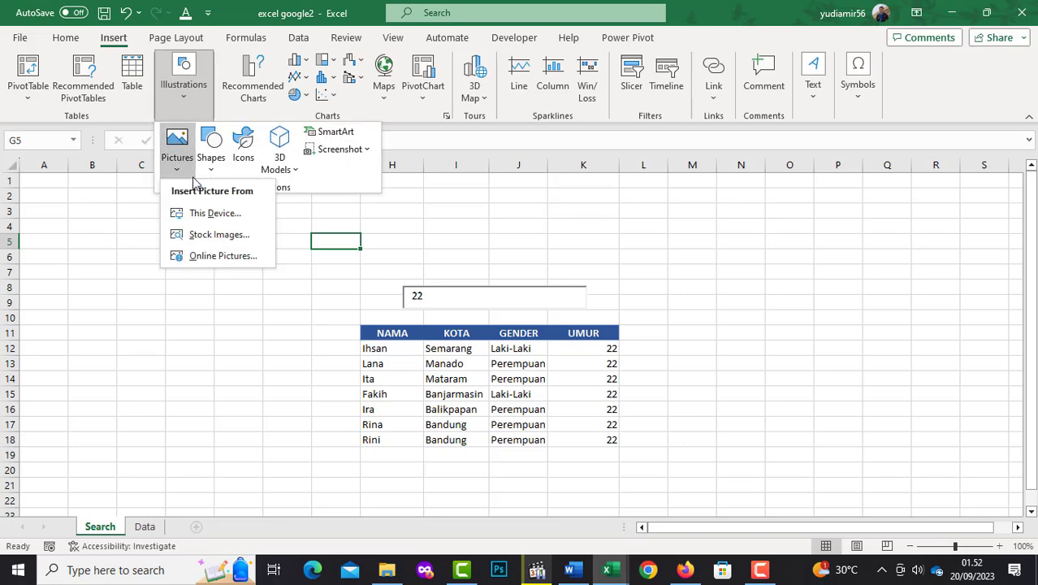
left_click(204, 213)
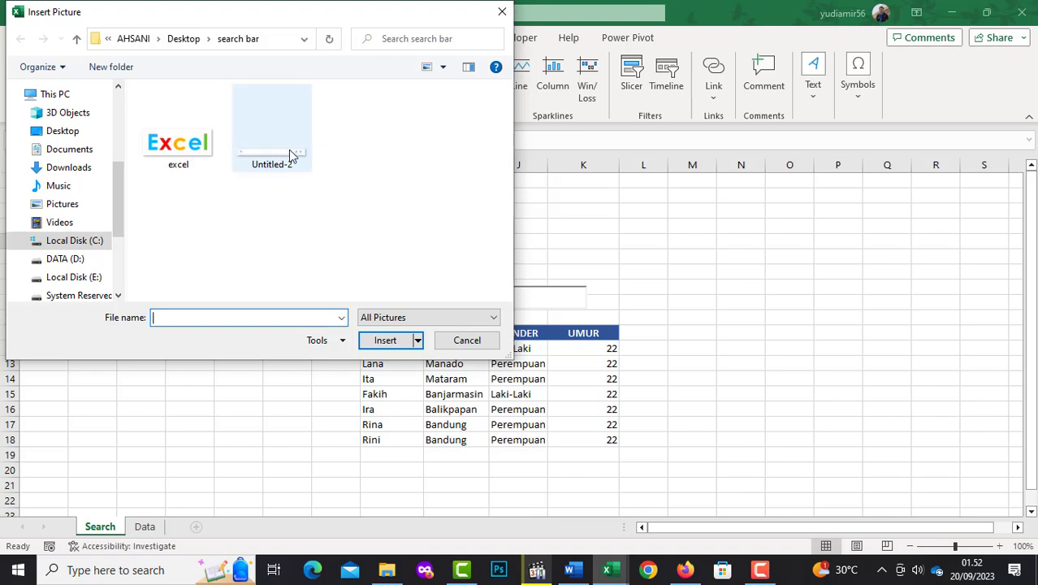
left_click(202, 158)
left_click(278, 164, "ctrl")
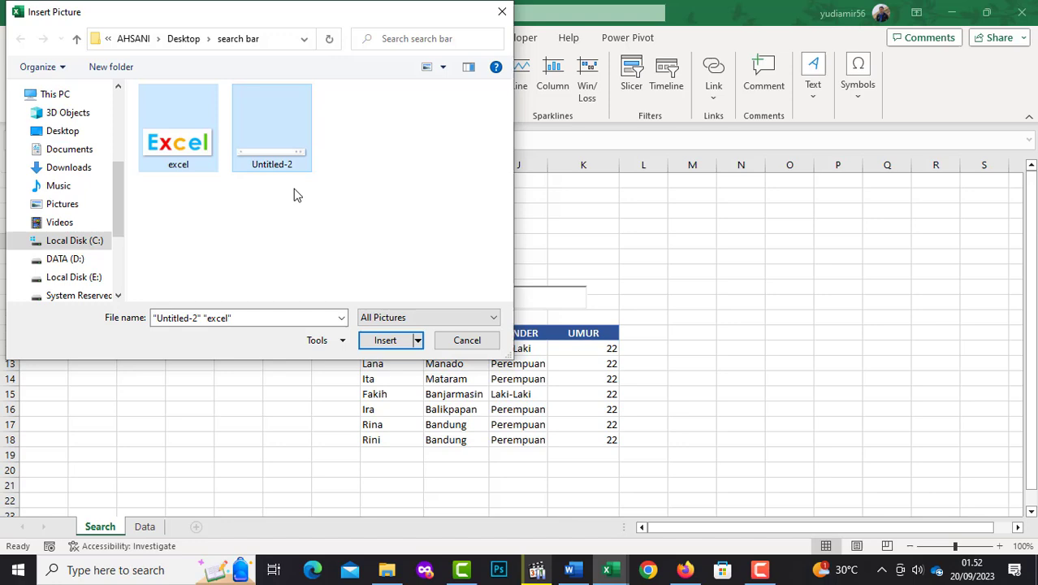
left_click(383, 341)
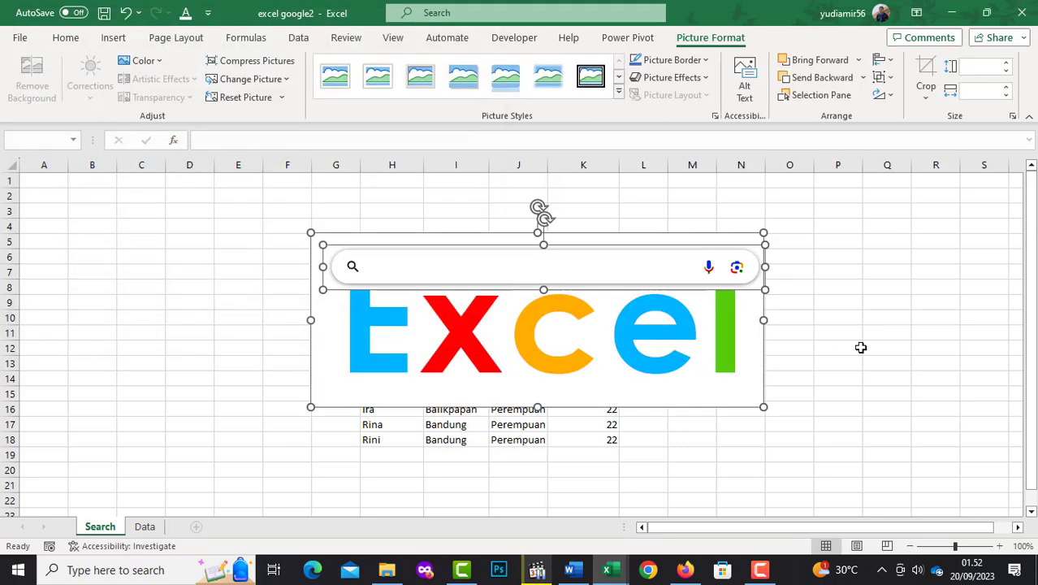
Separate the two inserted pictures, placing the search bar image across rows 4 to 6 and the Excel logo across rows 11 to 22
left_click(861, 347)
left_click_drag(649, 278, 466, 257)
left_click_drag(505, 347, 792, 322)
left_click_drag(675, 271, 104, 421)
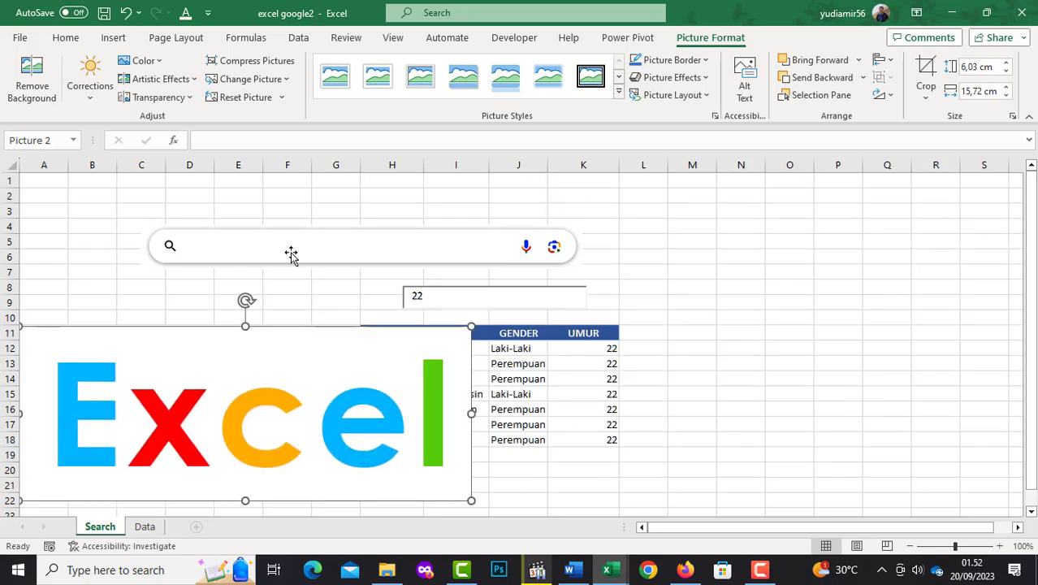
Move the search bar picture over the text box and shrink it to about 8.5 cm wide and 1.05 cm high
left_click_drag(291, 254, 416, 297)
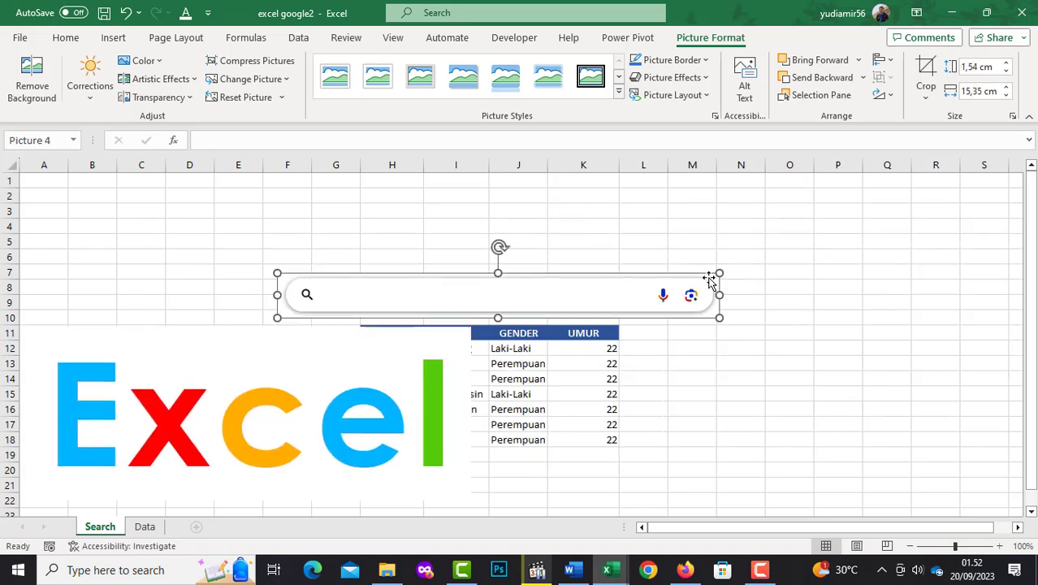
left_click_drag(710, 280, 573, 284)
left_click_drag(456, 310, 505, 302)
left_click_drag(317, 296, 374, 296)
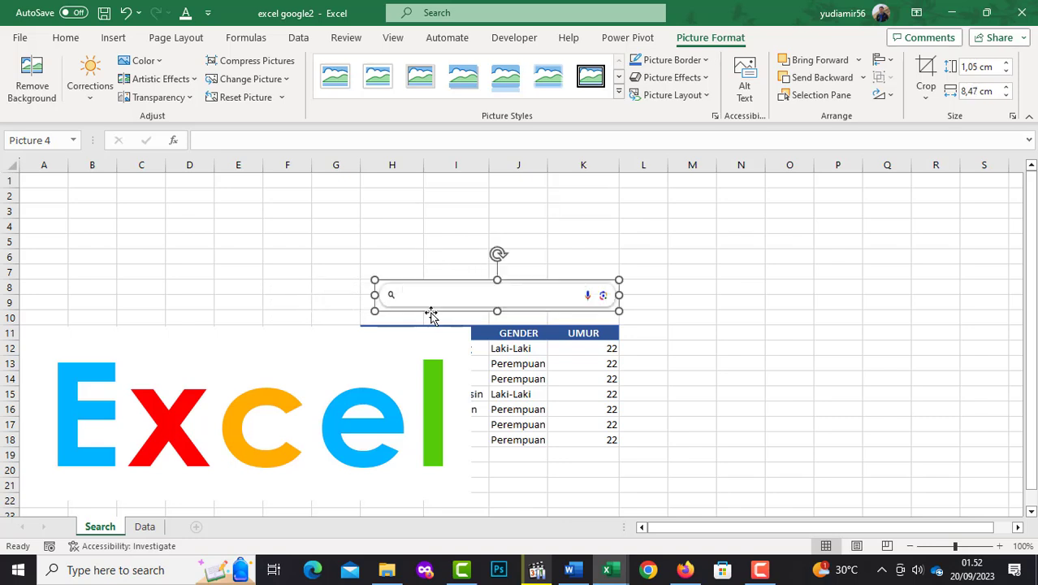
Enlarge the search bar picture to about 8.71 cm wide and 1.38 cm high, aligning its left edge with column H
left_click_drag(497, 313, 497, 320)
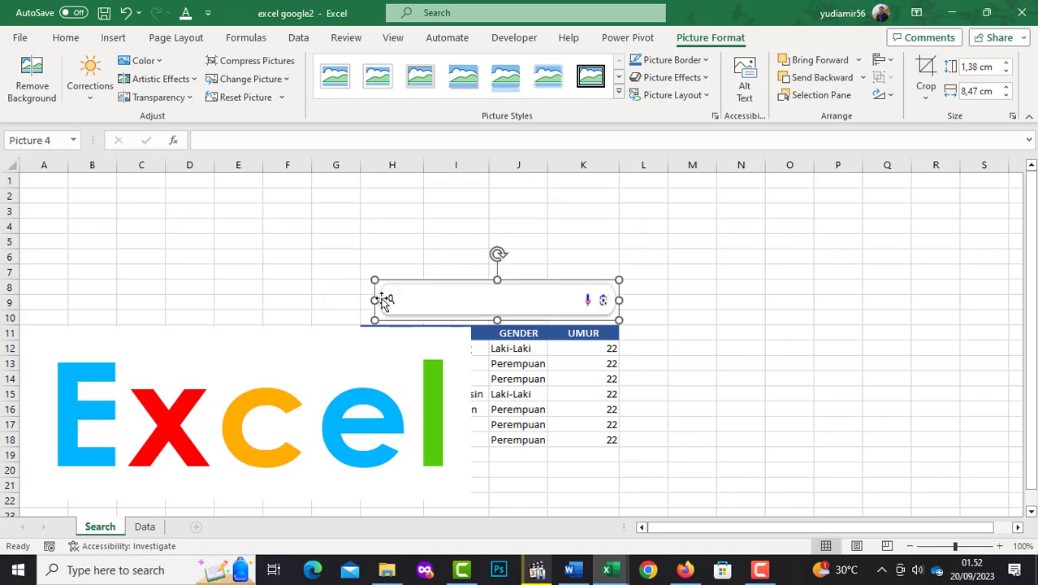
left_click_drag(375, 300, 368, 300)
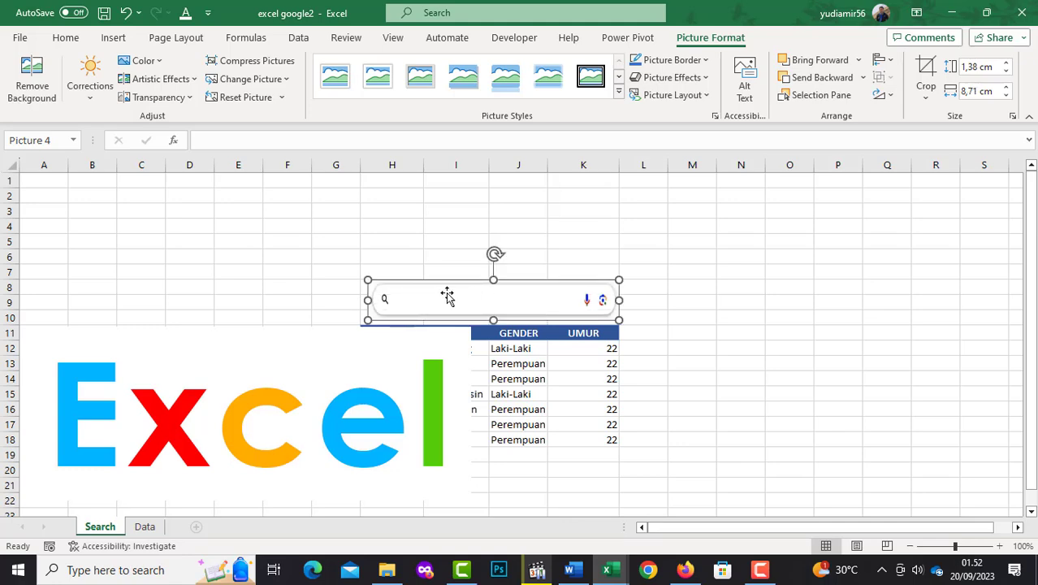
left_click_drag(442, 294, 434, 294)
left_click(505, 252)
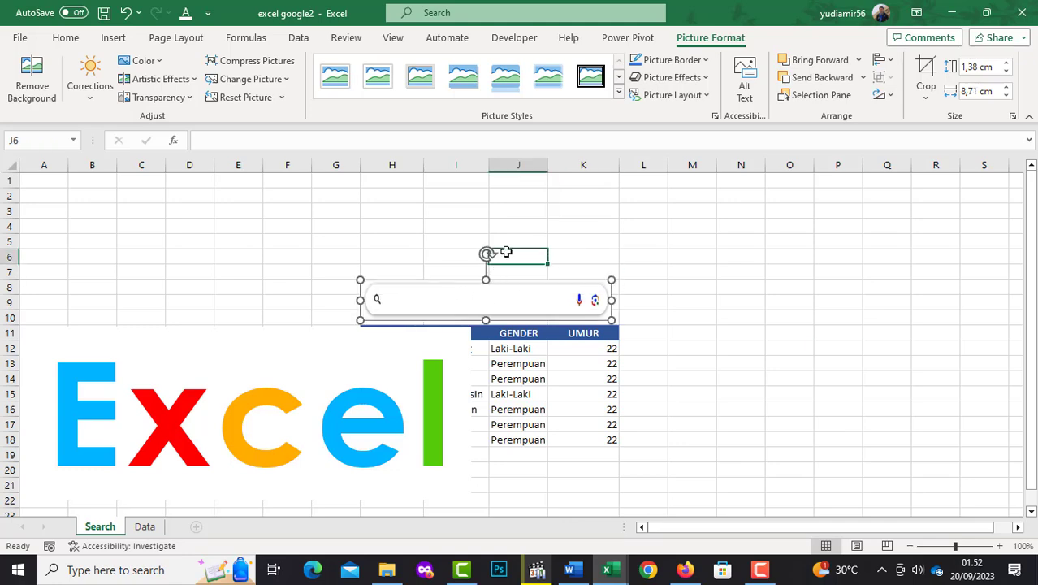
Move the Excel logo above the search bar and shrink it to fit over columns H to K within rows 1 to 7
left_click_drag(394, 424, 611, 246)
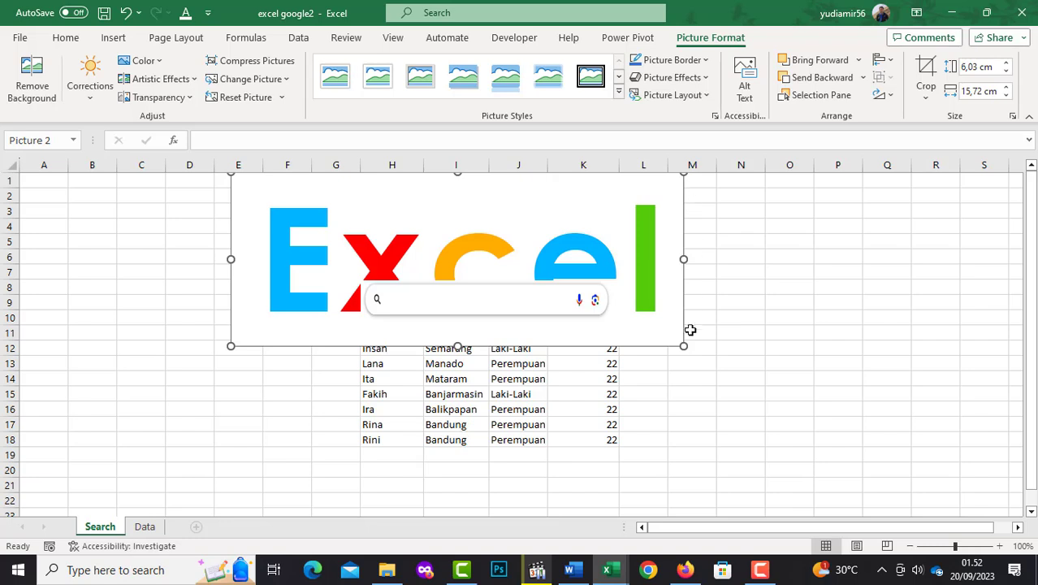
left_click_drag(686, 341, 483, 248)
left_click_drag(373, 230, 506, 232)
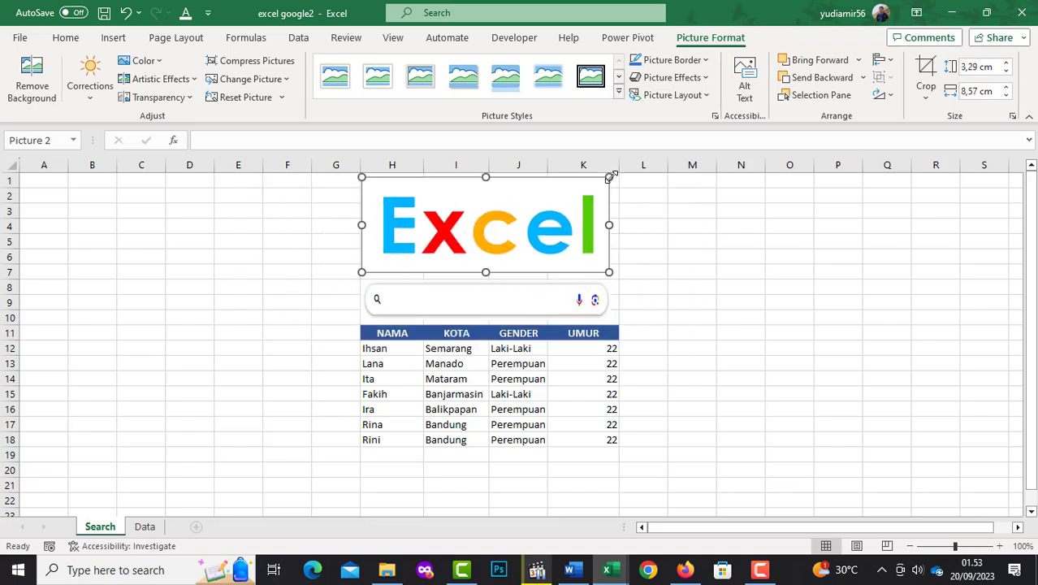
left_click_drag(610, 177, 572, 200)
left_click_drag(471, 234, 498, 230)
Widen the search bar picture slightly at both ends and shift the Excel logo left to centre it above the bar
left_click(409, 312)
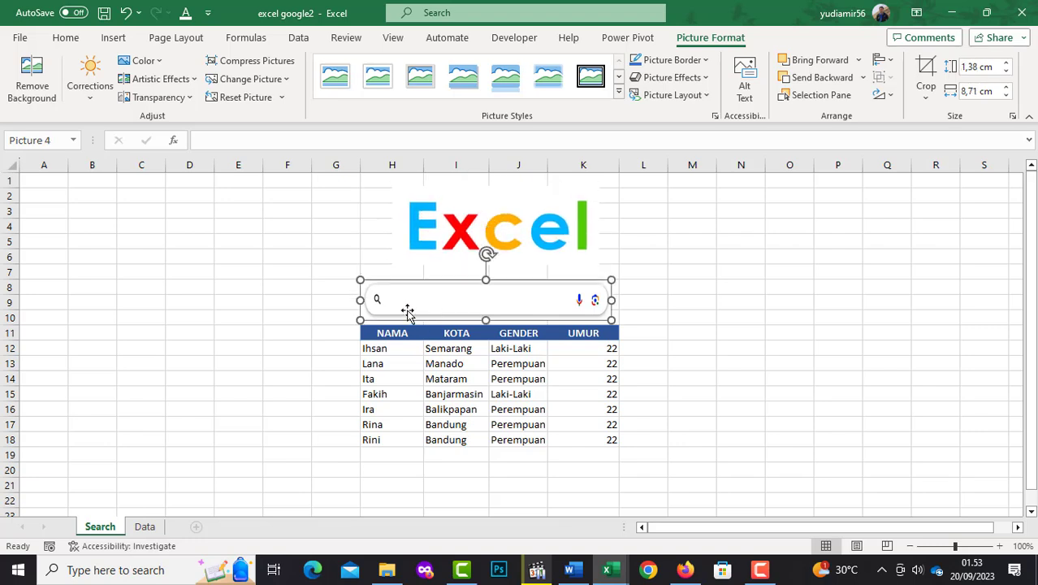
left_click_drag(360, 301, 353, 301)
left_click_drag(611, 301, 618, 301)
left_click(674, 271)
mouse_move(548, 228)
left_mouse_down()
mouse_move(518, 229)
mouse_move(536, 229)
left_mouse_up()
left_click(692, 317)
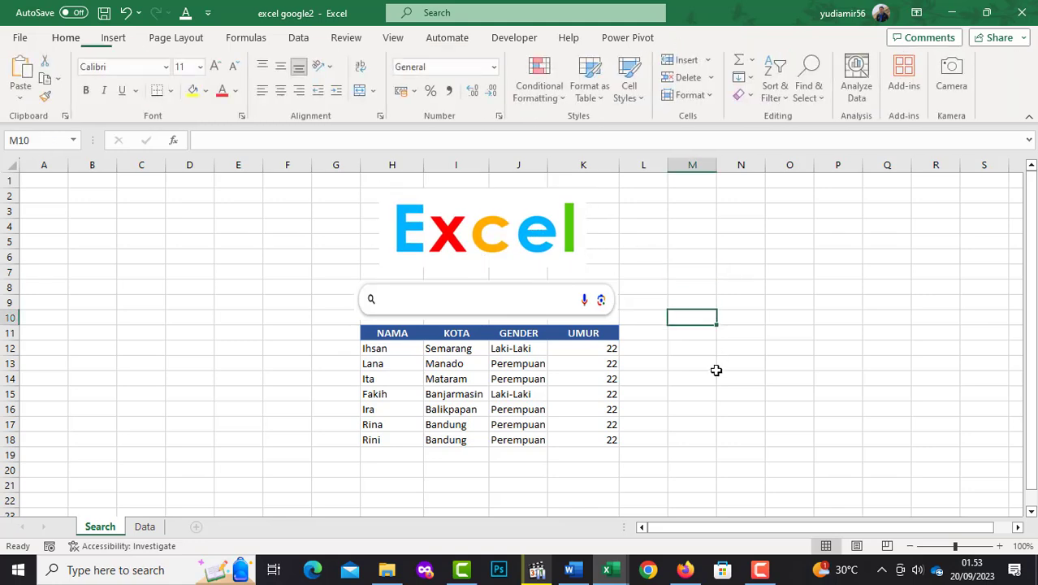
left_click(501, 222)
left_click(837, 272)
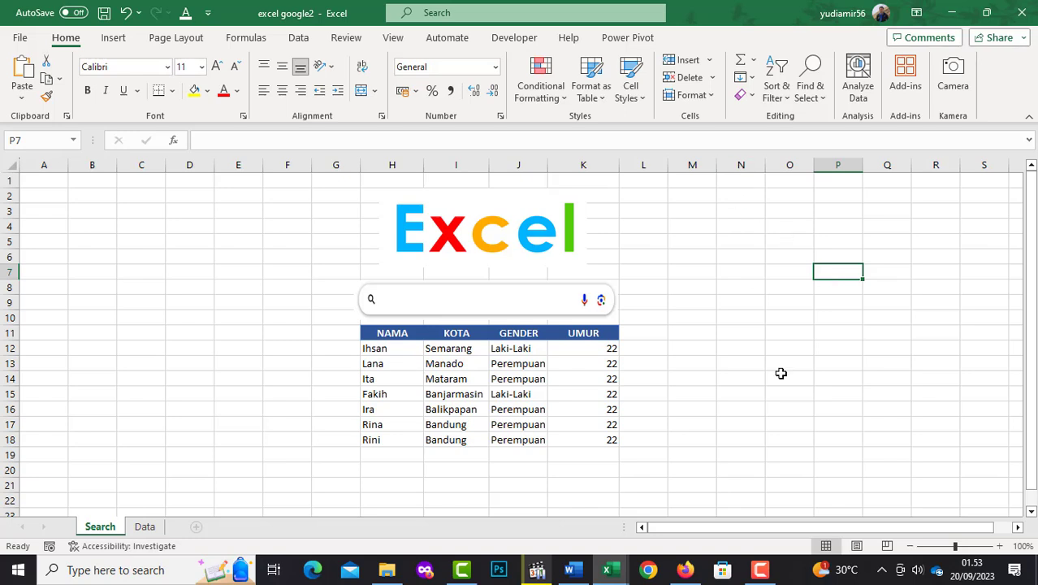
Hide the gridlines on the Search sheet
left_click(394, 39)
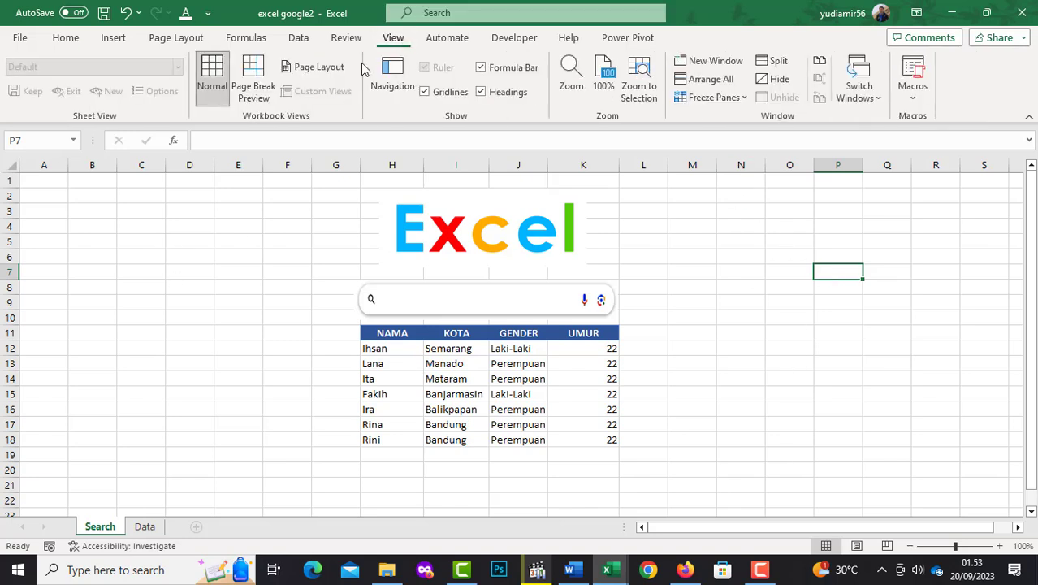
left_click(427, 92)
left_click(748, 271)
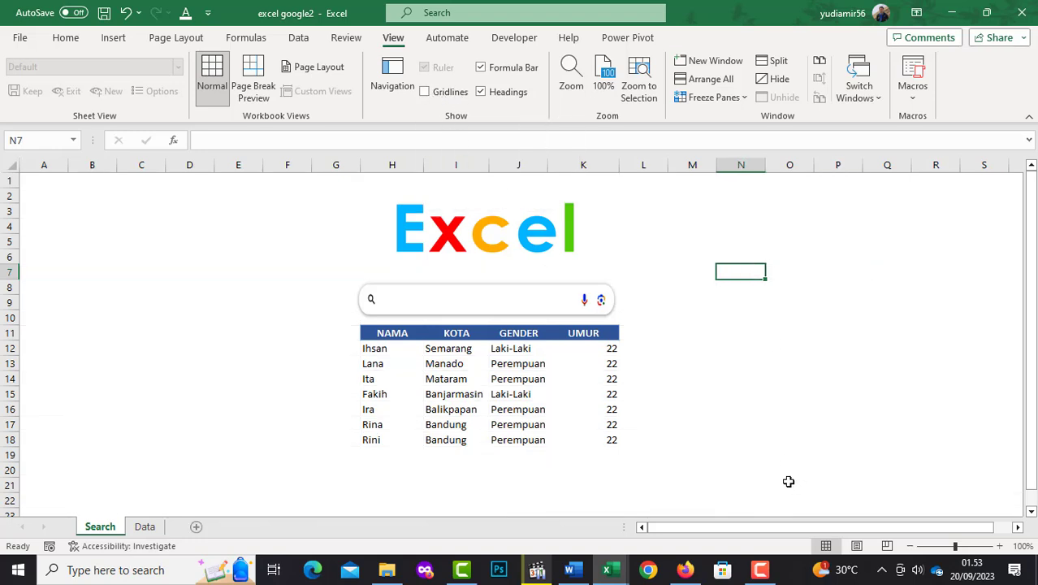
Send the search bar picture to the back so it sits behind the text box
left_click(440, 299)
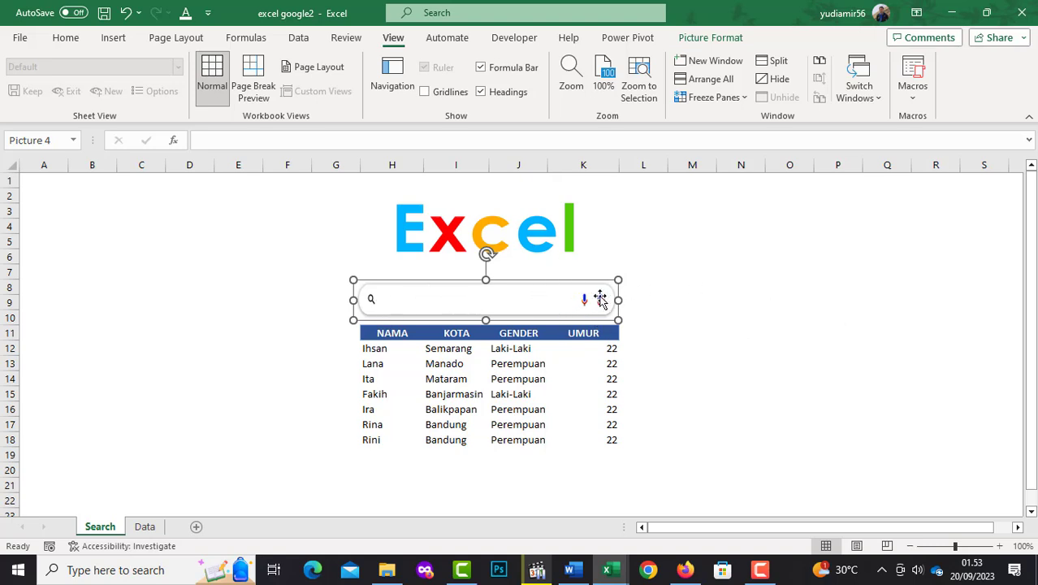
mouse_move(540, 300)
left_mouse_down()
mouse_move(543, 332)
mouse_move(540, 298)
left_mouse_up()
right_click(540, 298)
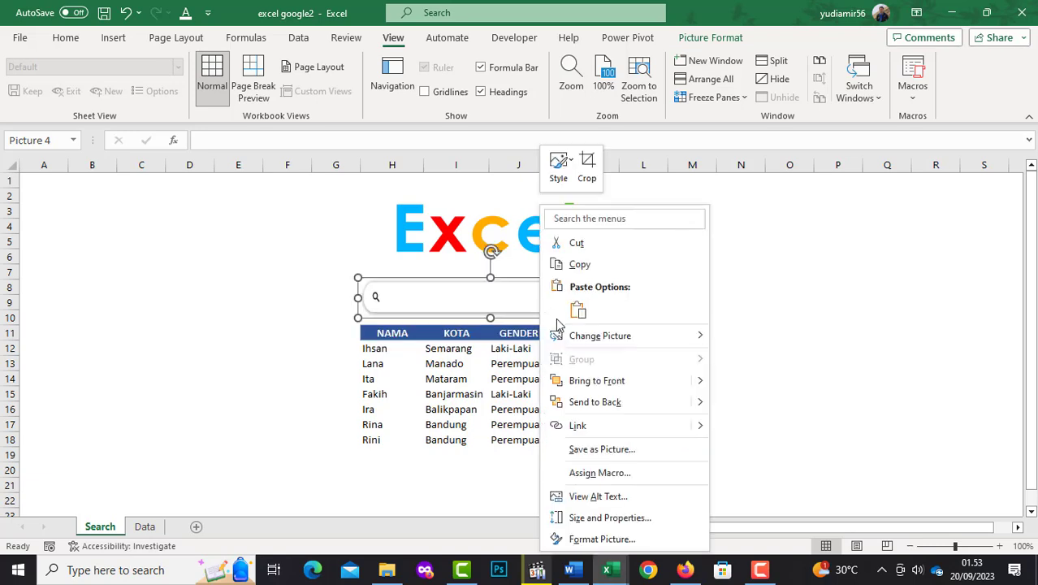
mouse_move(697, 402)
left_click(748, 402)
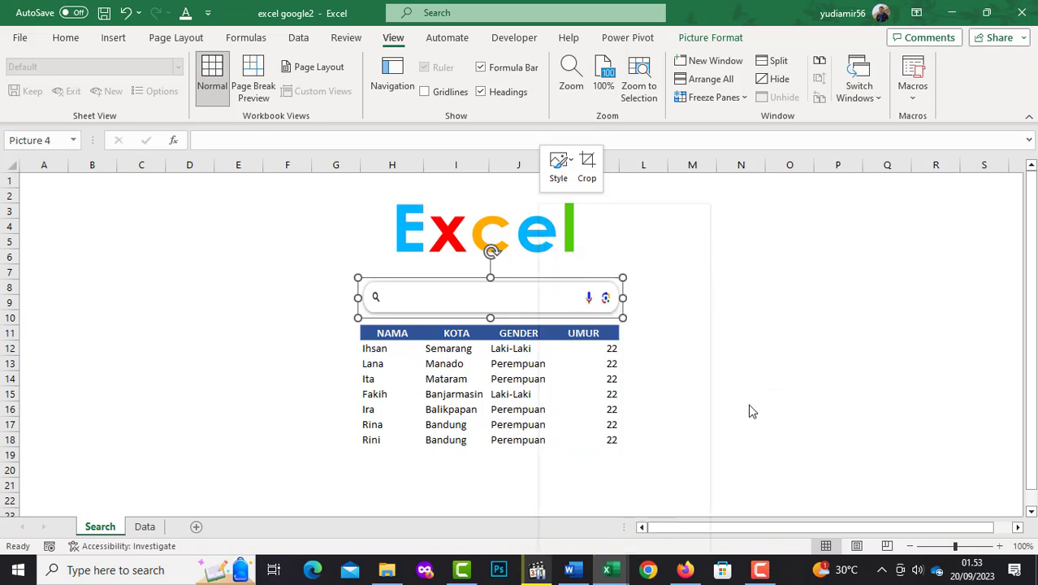
key("Escape")
Reposition the search bar picture and lower the text box slightly so it sits between the magnifier and microphone icons
left_click_drag(602, 298, 611, 303)
left_click(468, 297)
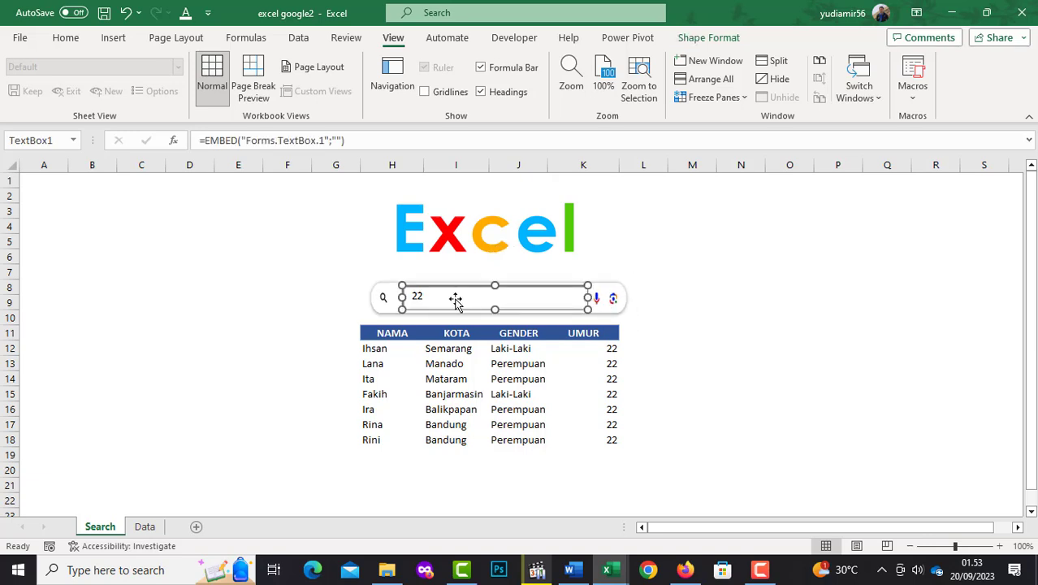
left_click_drag(383, 301, 381, 302)
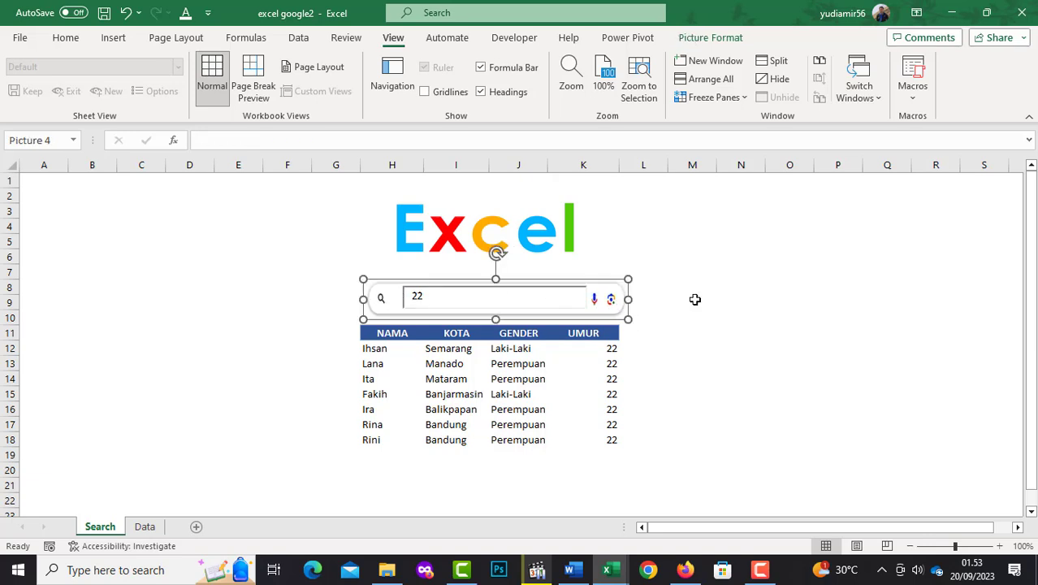
left_click(695, 299)
left_click(563, 304)
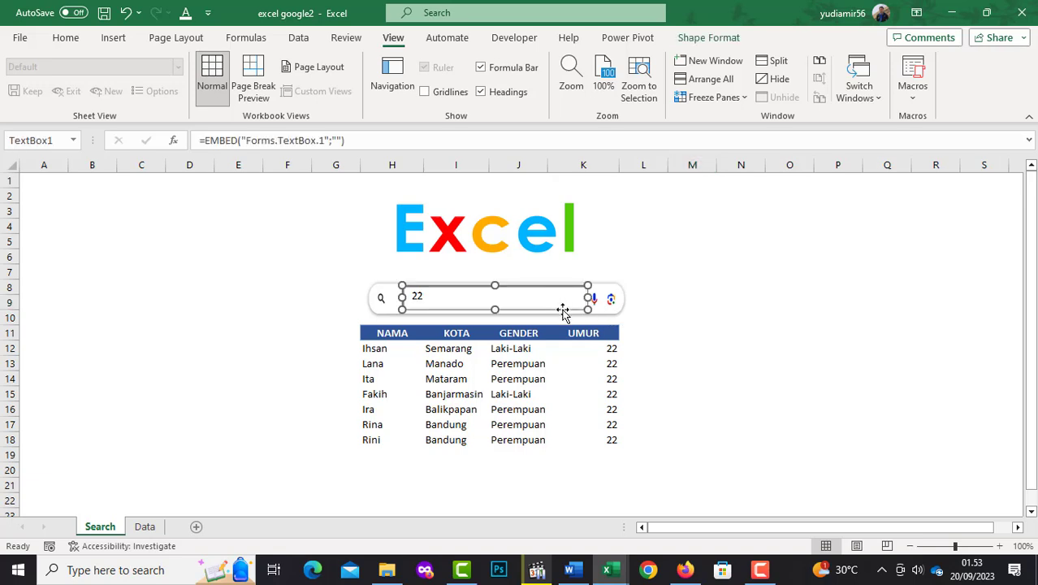
left_click_drag(563, 313, 562, 315)
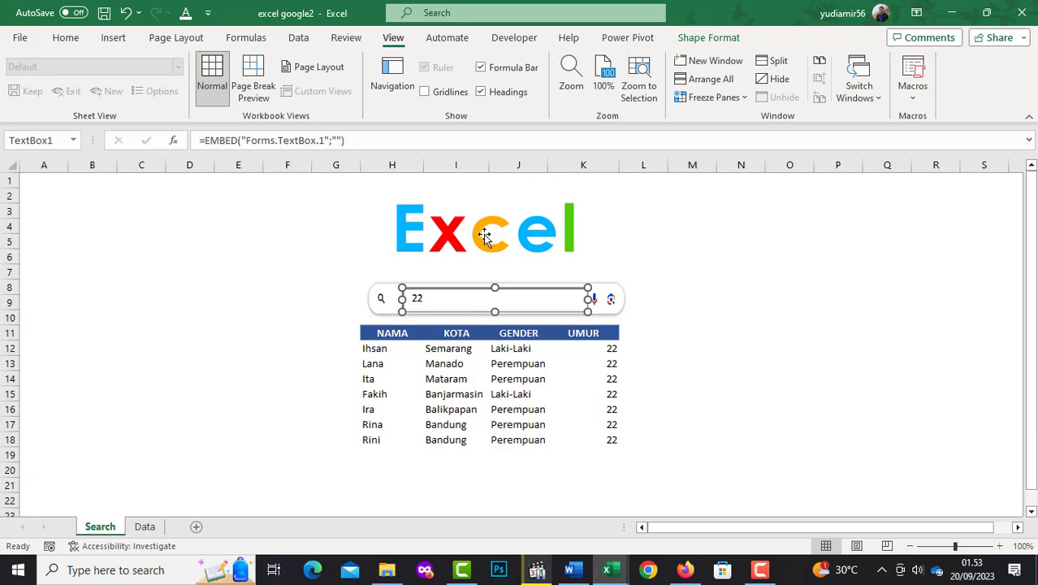
Turn off Design Mode so the text box accepts search input
left_click(513, 39)
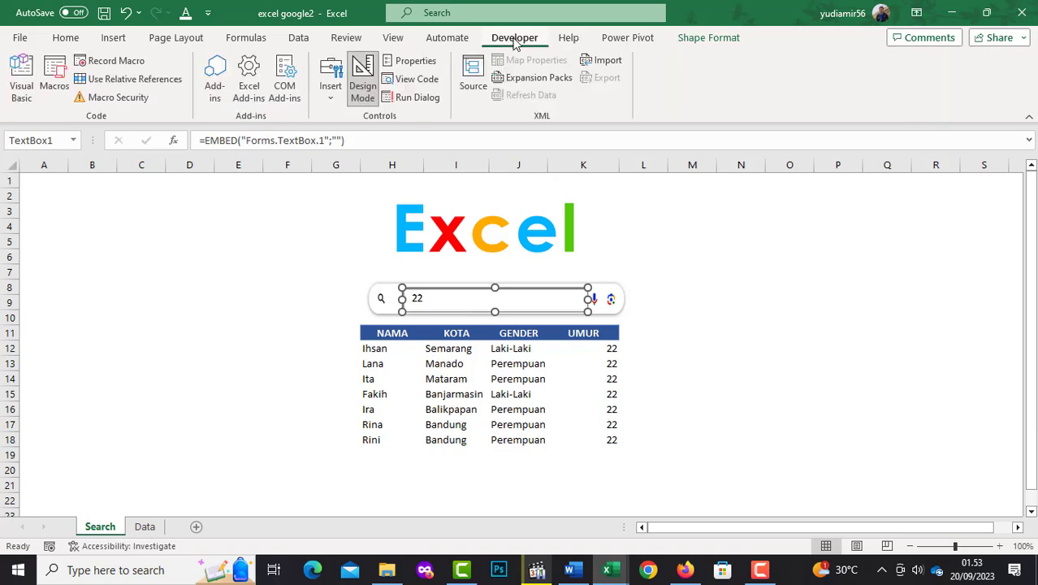
left_click(363, 86)
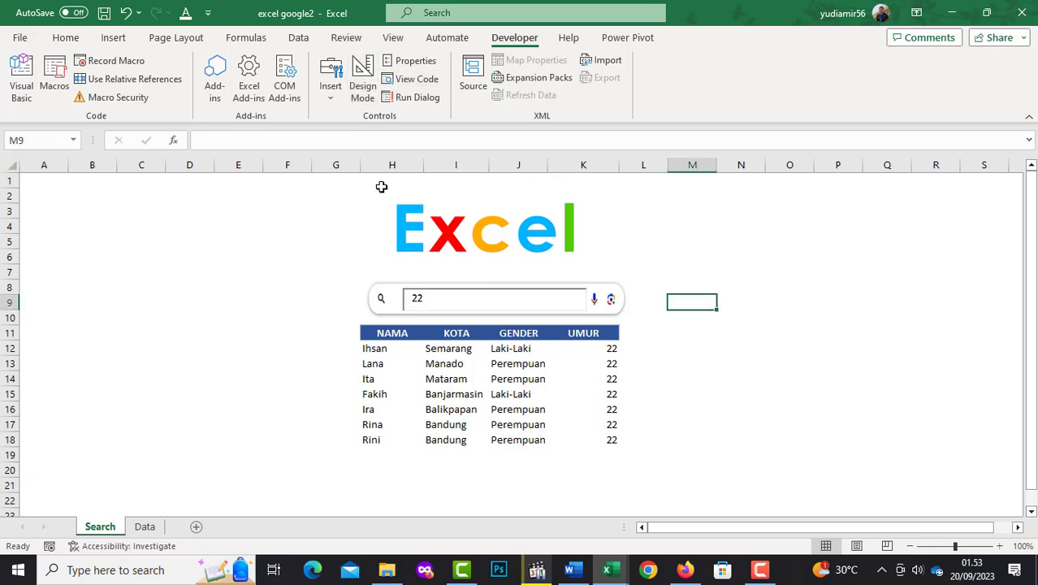
left_click(655, 257)
Test the text box search with a first name, the city "semarang", the gender term "laki" and the age 23
left_click(483, 298)
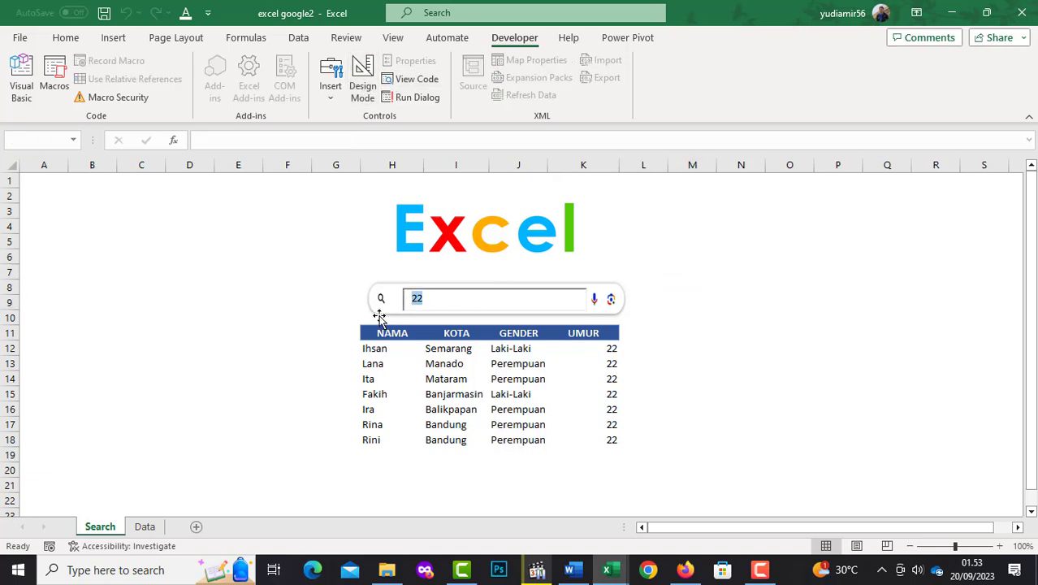
type("ihsan")
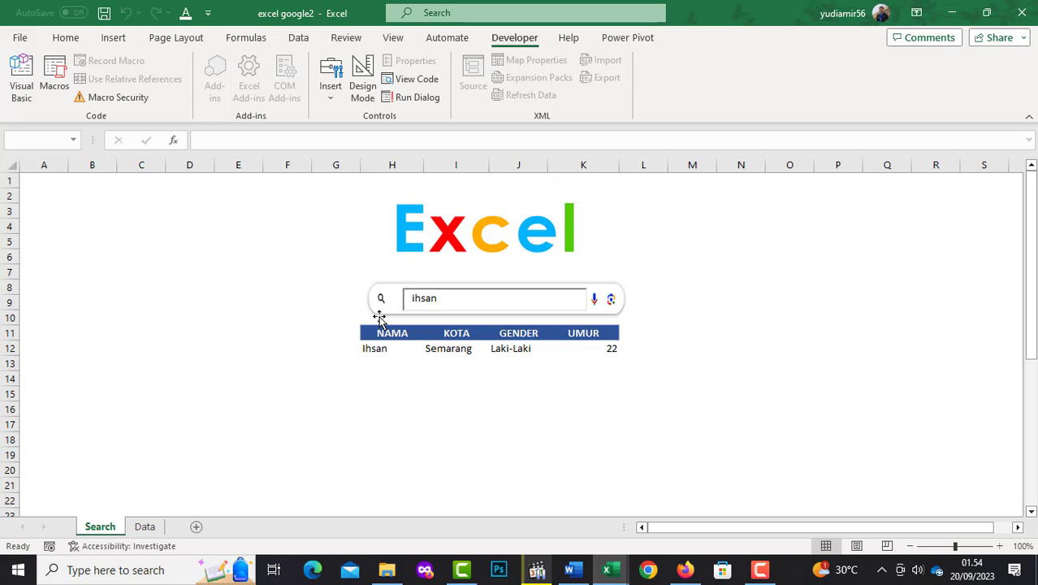
key("ctrl+a")
type("semara")
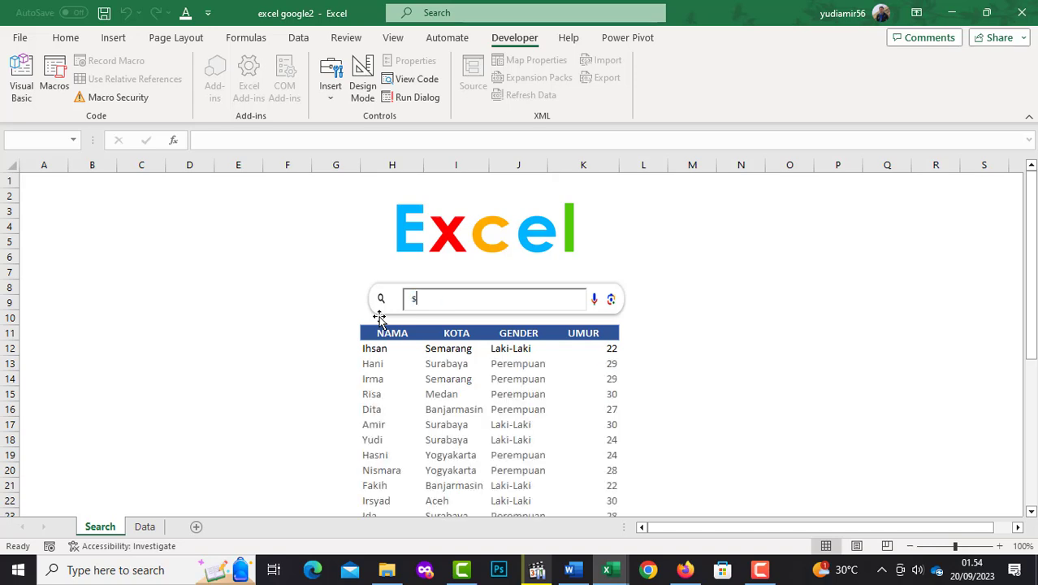
key("ctrl+a")
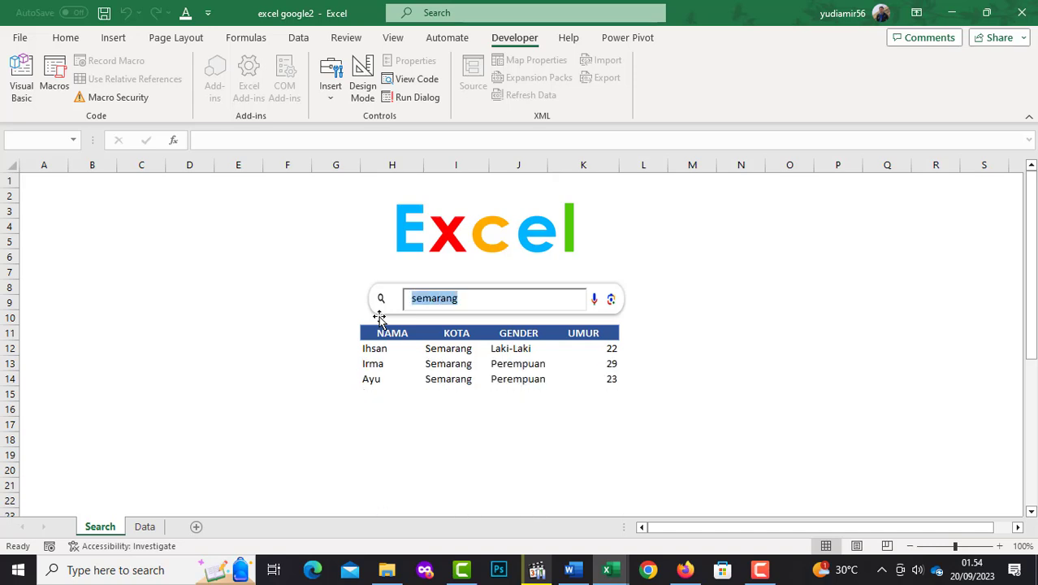
type("laki")
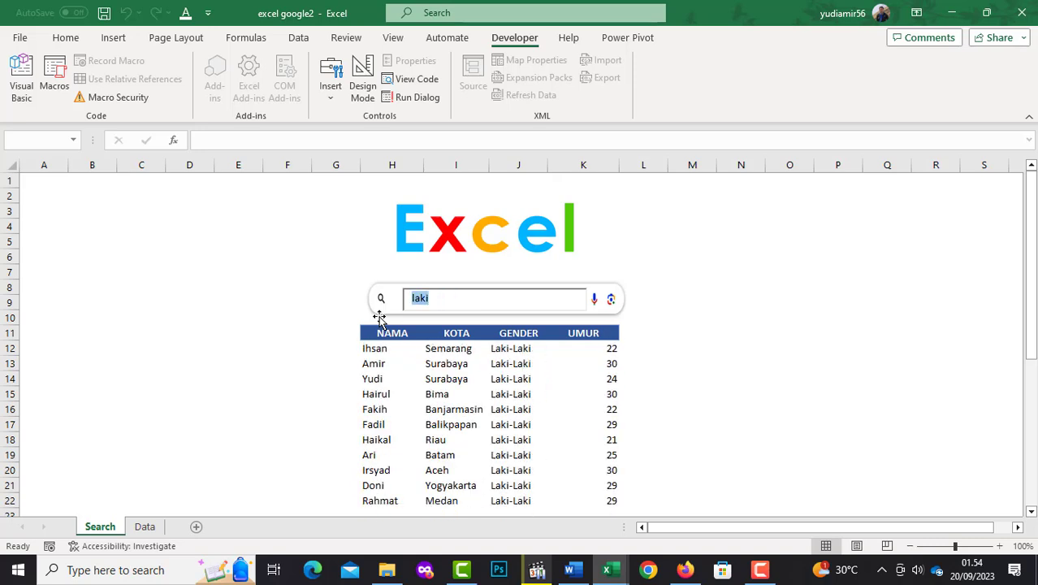
type("23")
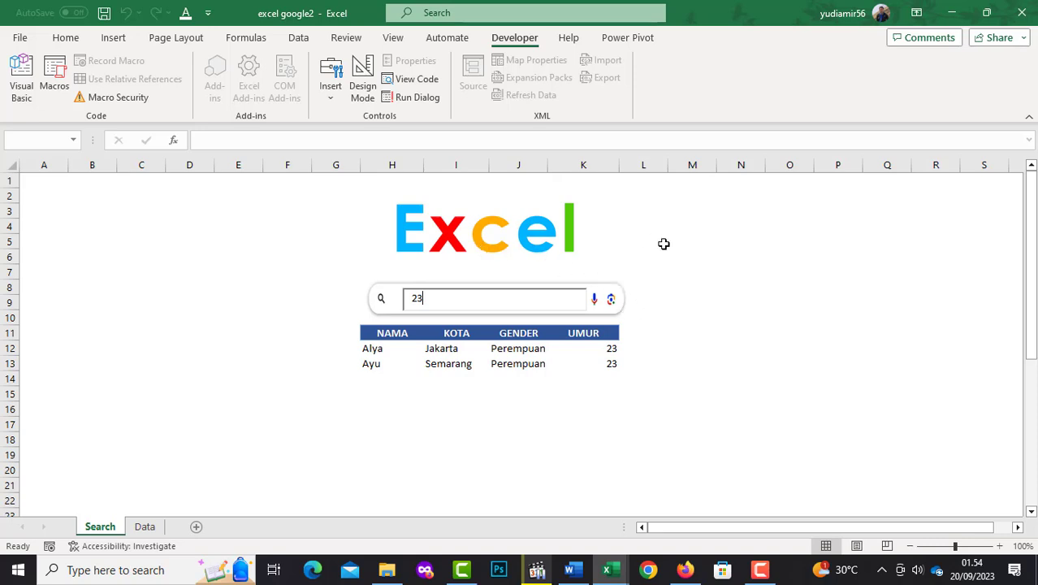
Nudge the Excel logo slightly right and down to centre it better over the search bar, and deselect it
left_click(523, 246)
left_click(722, 329)
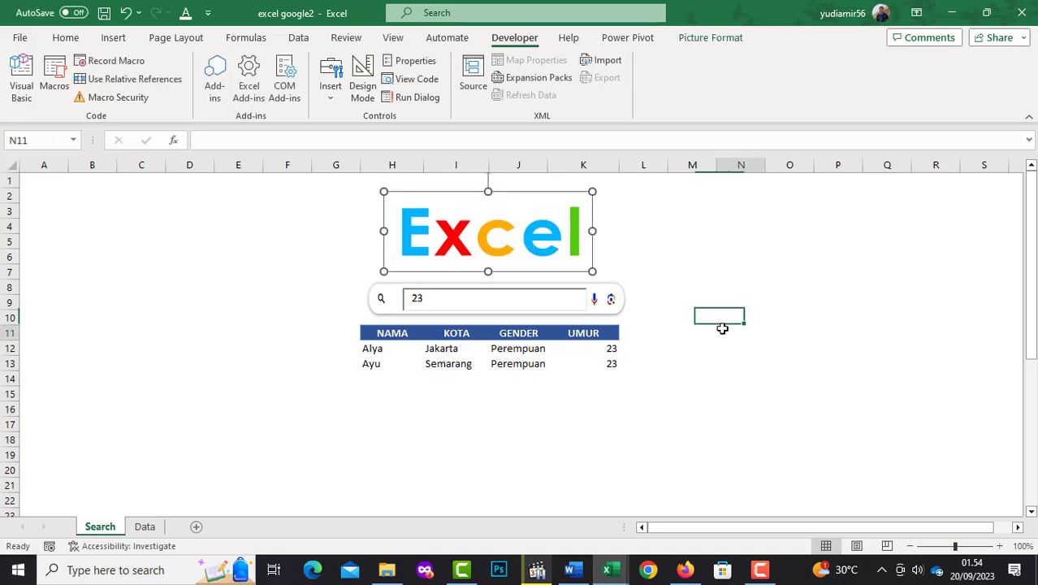